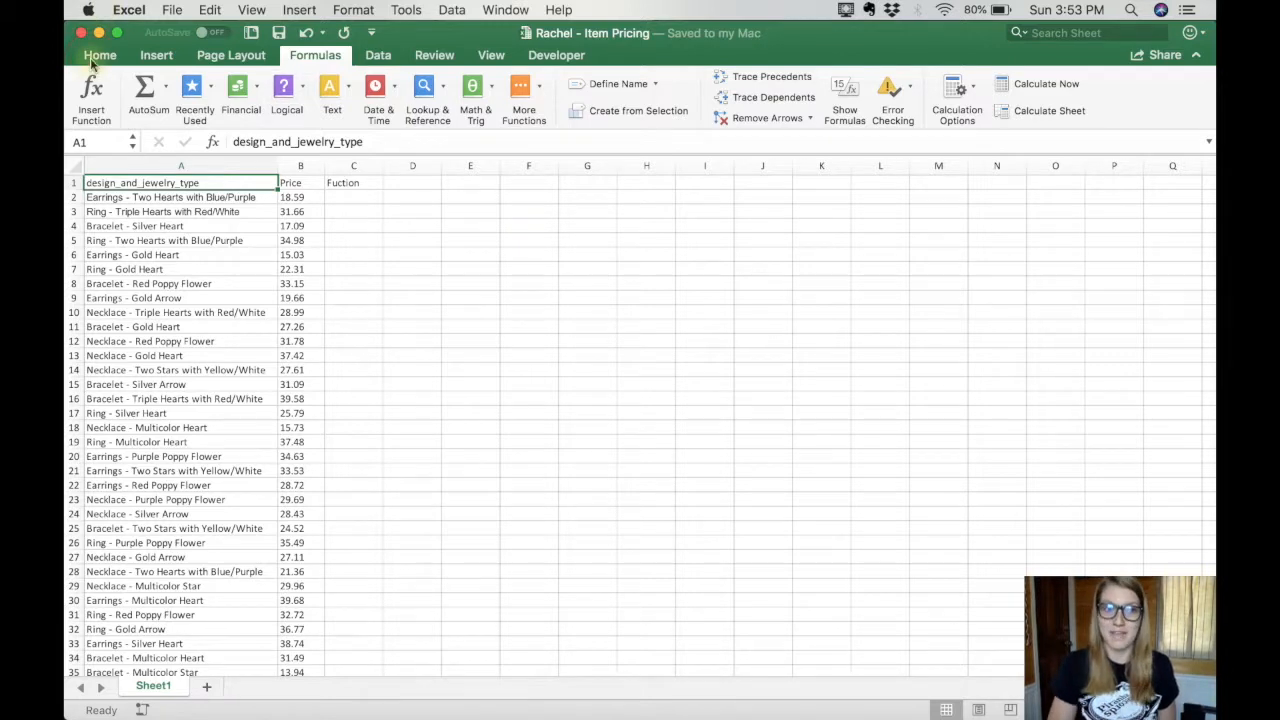
Enter the formula =DOLLAR(B2,2) in cell C2 to convert the first price to a dollar amount
click(94, 59)
click(343, 198)
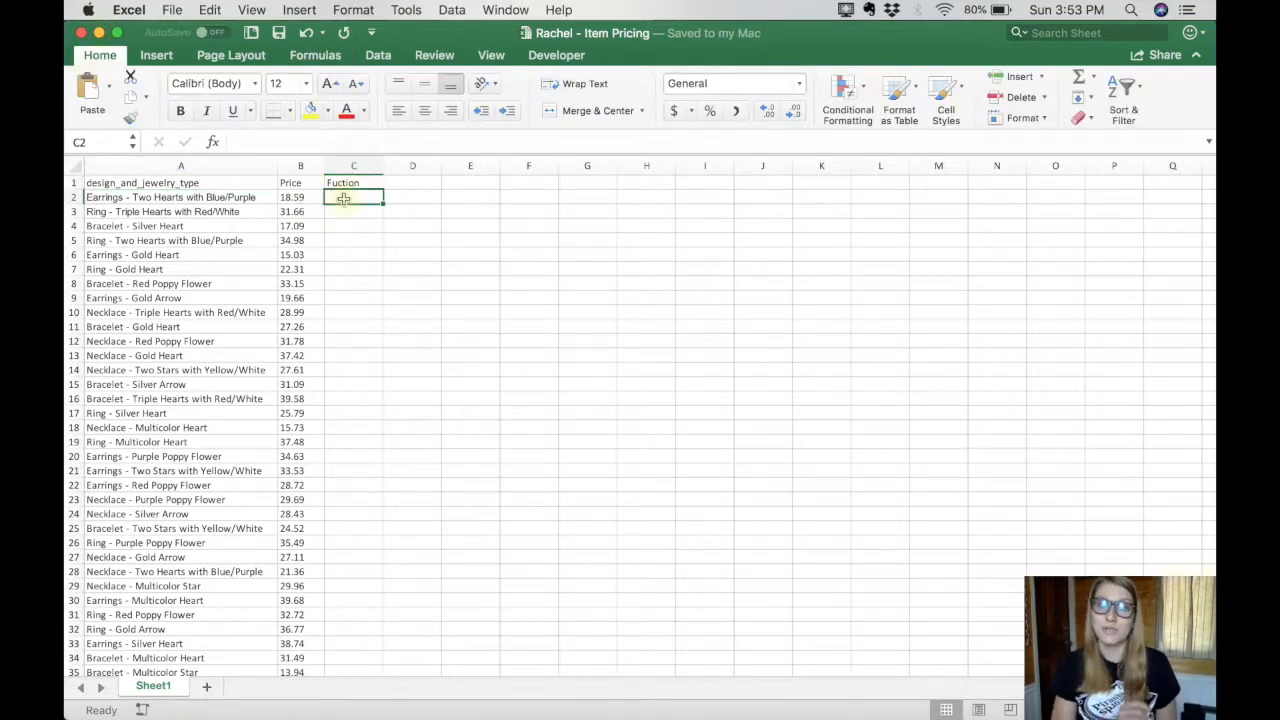
text(=)
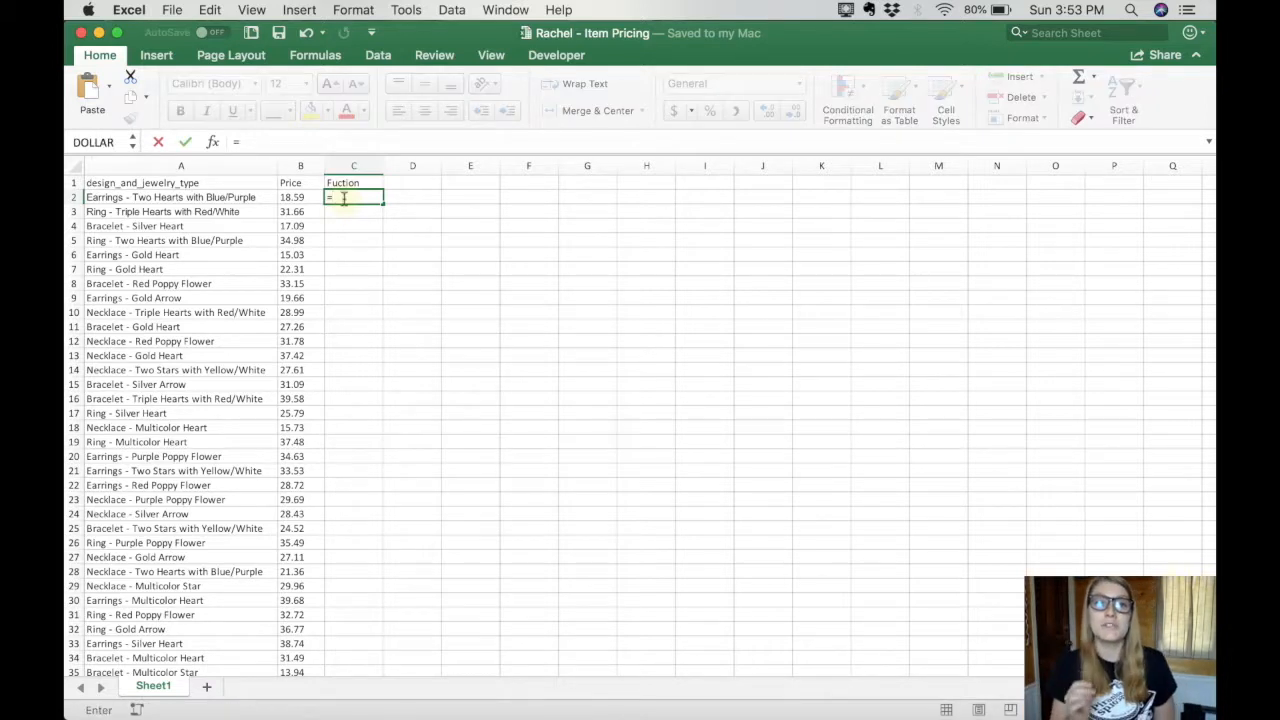
text(dollar)
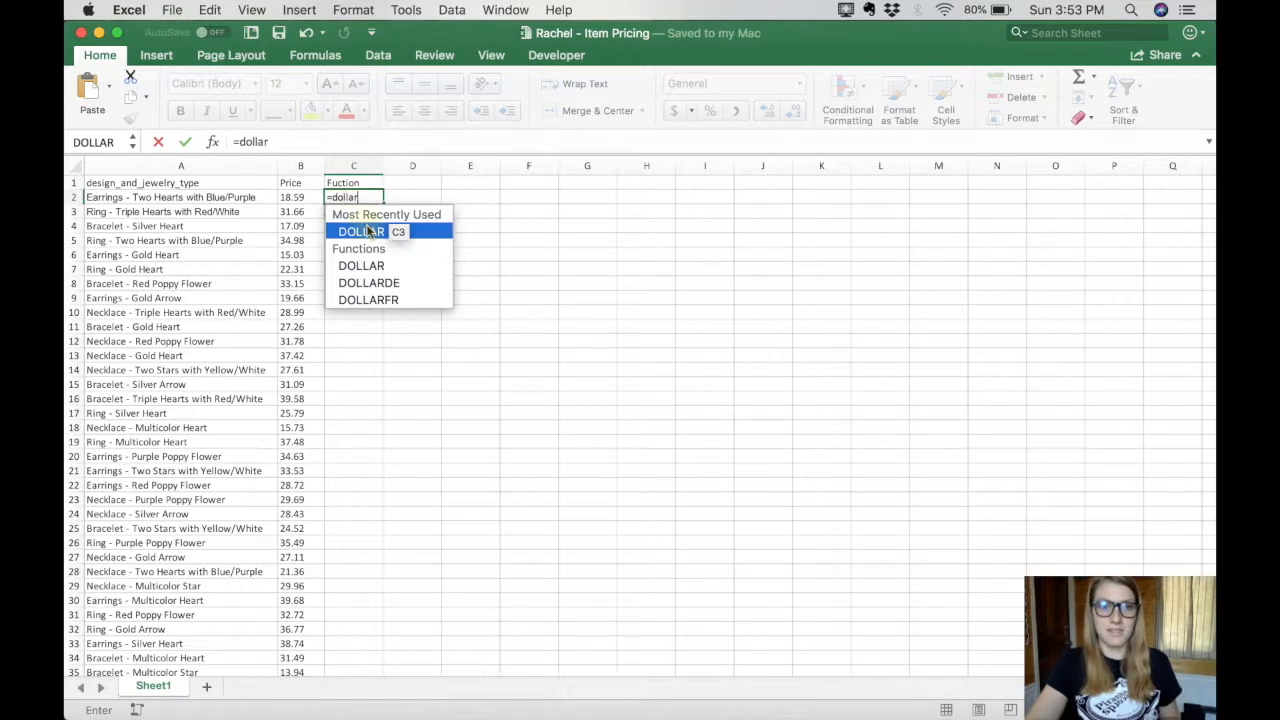
double_click(362, 231)
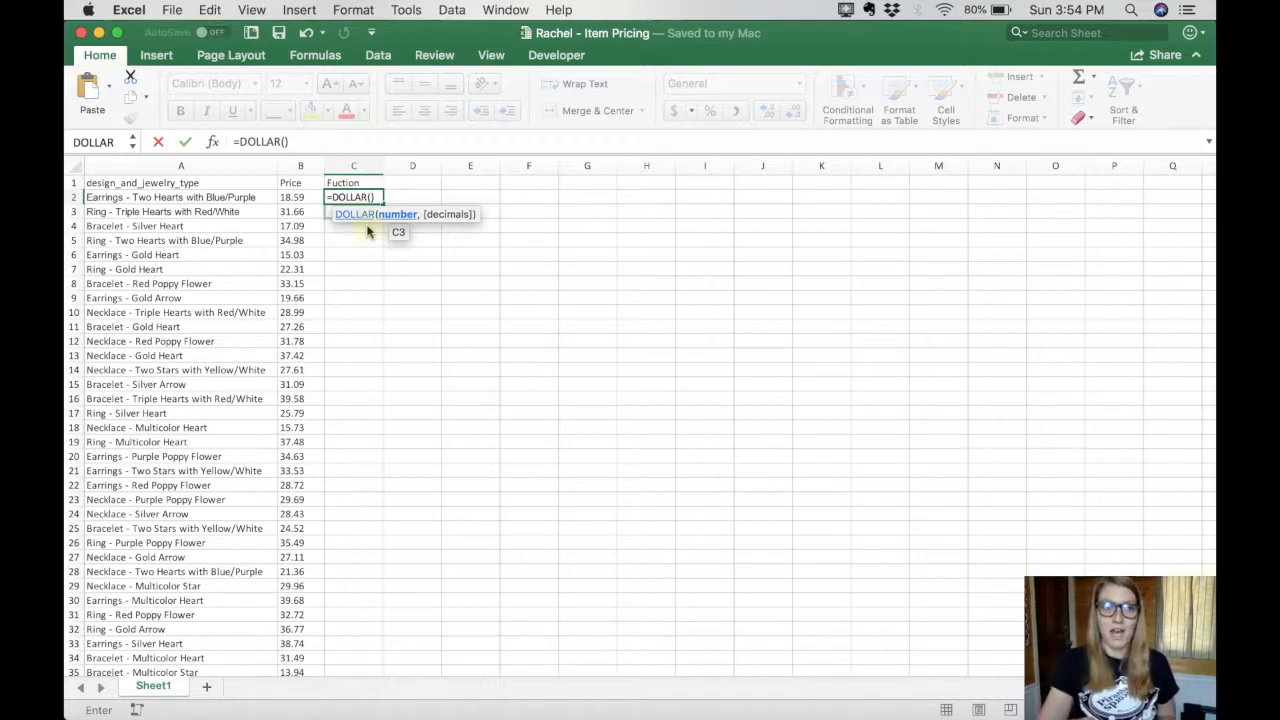
click(302, 199)
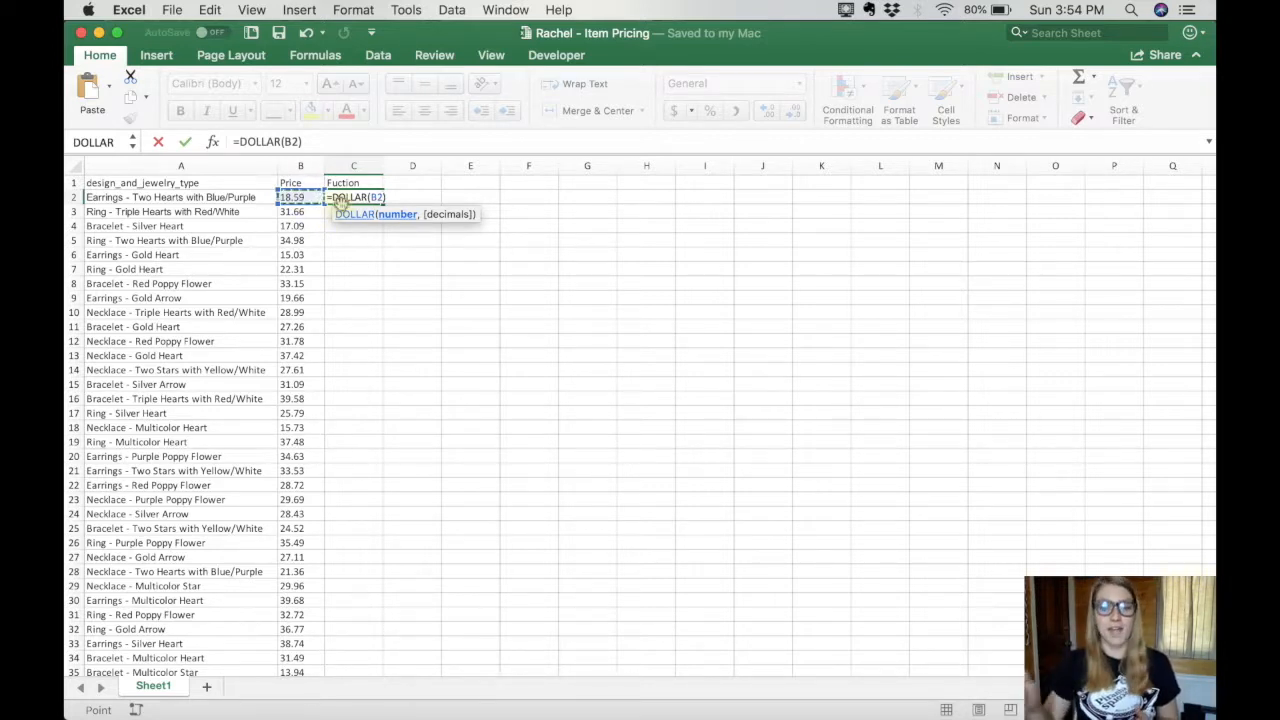
text(,)
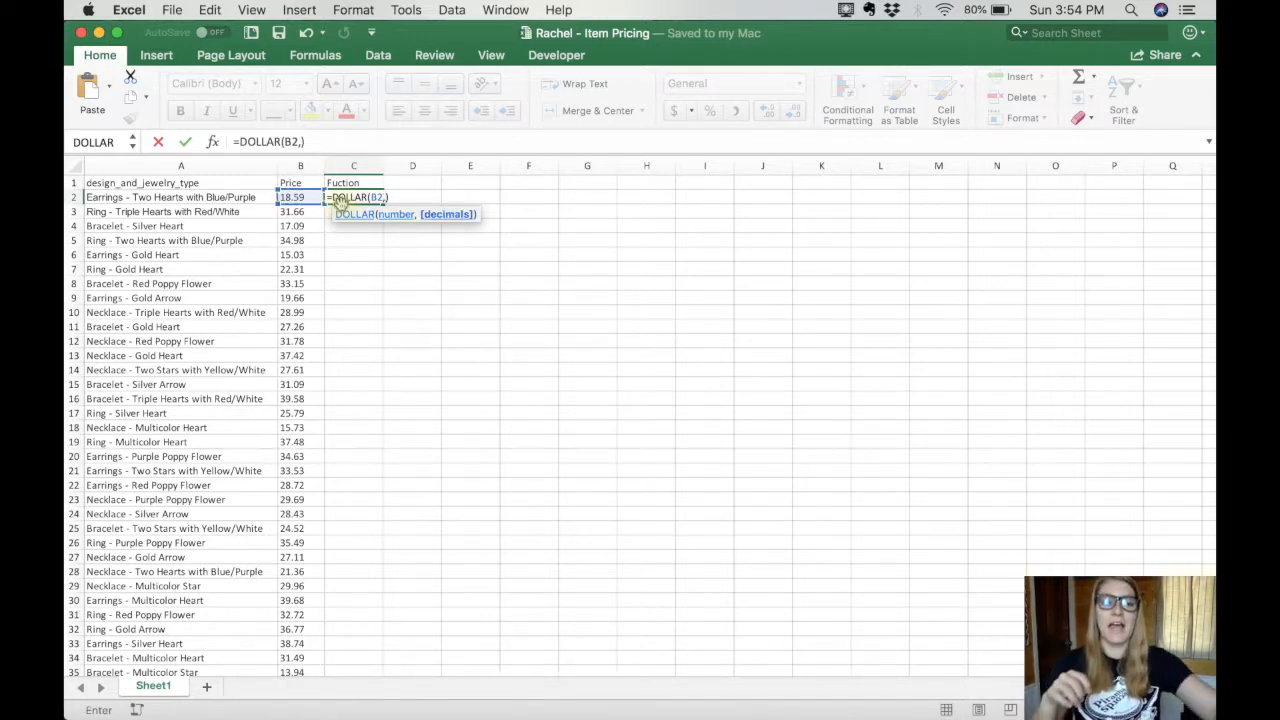
text(2)
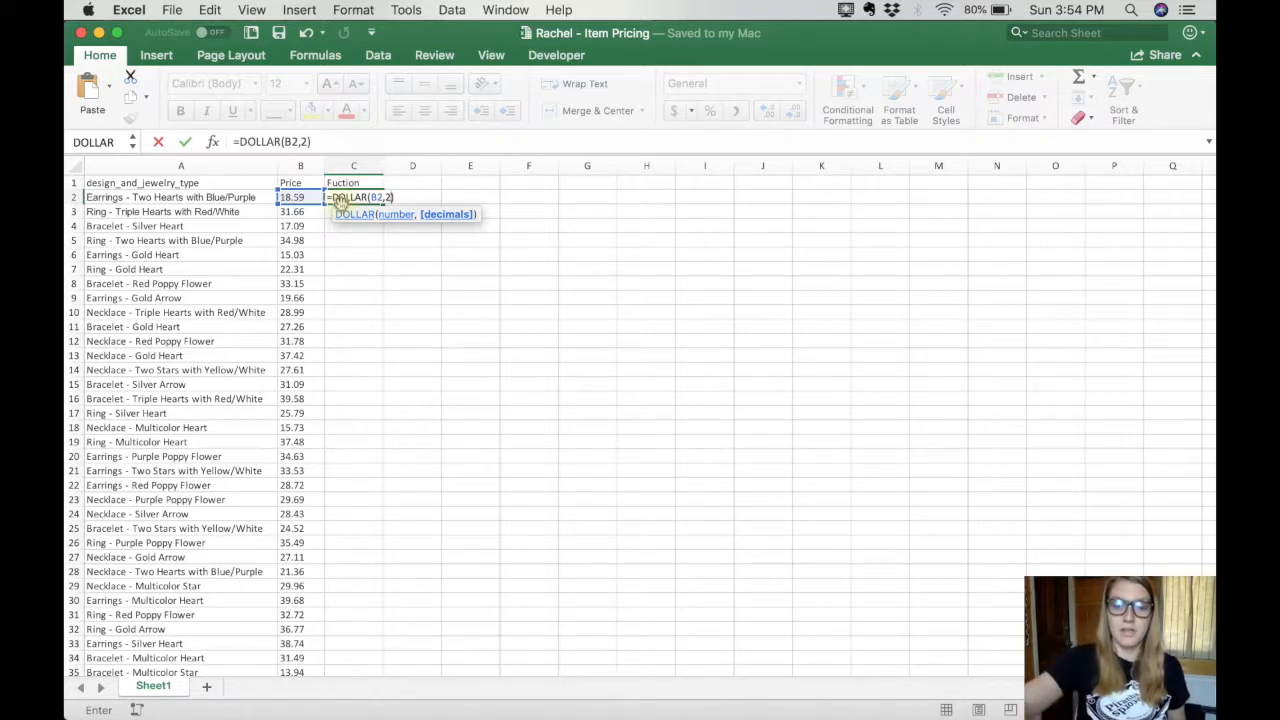
key(Return)
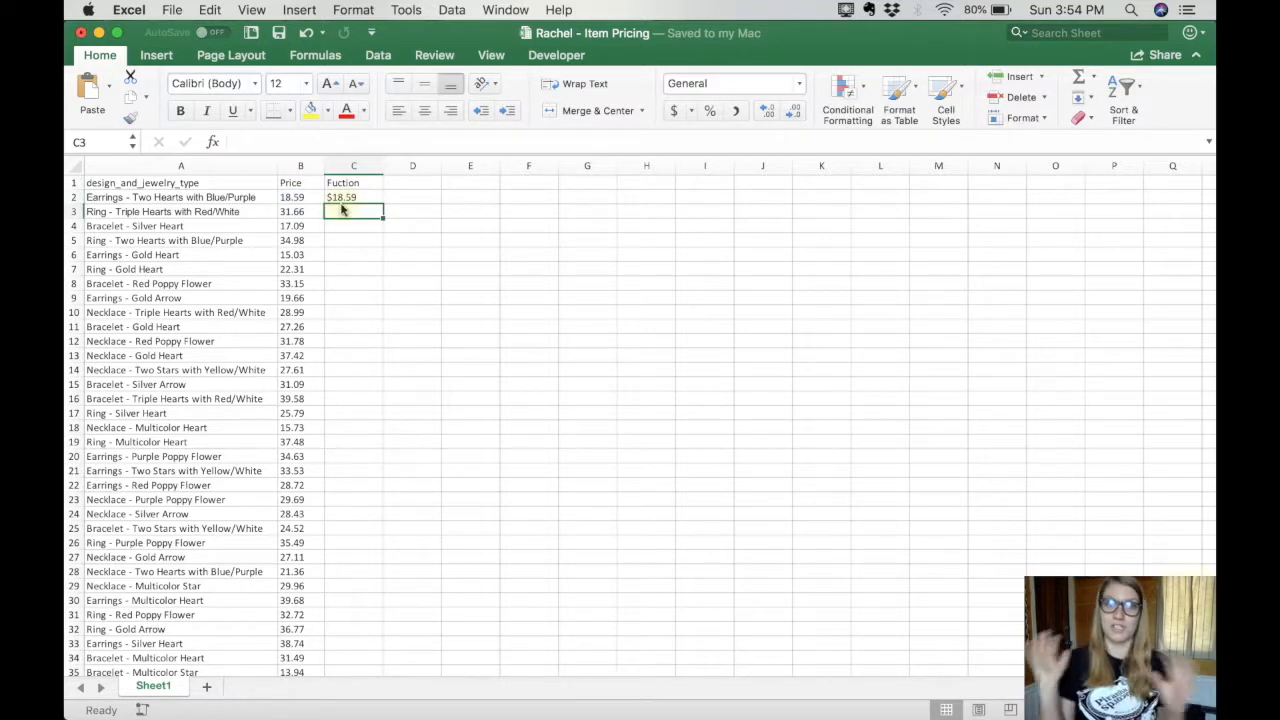
Set the decimals argument of the DOLLAR formula in C2 to 4
click(346, 195)
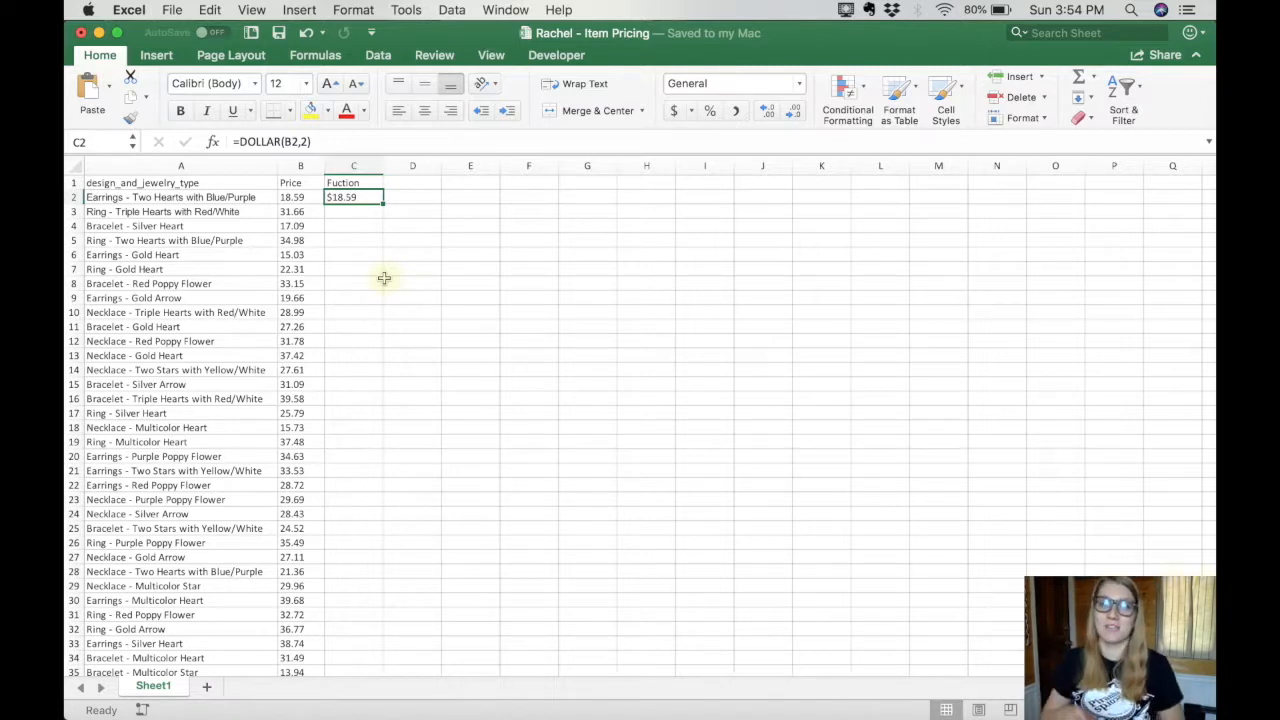
click(303, 141)
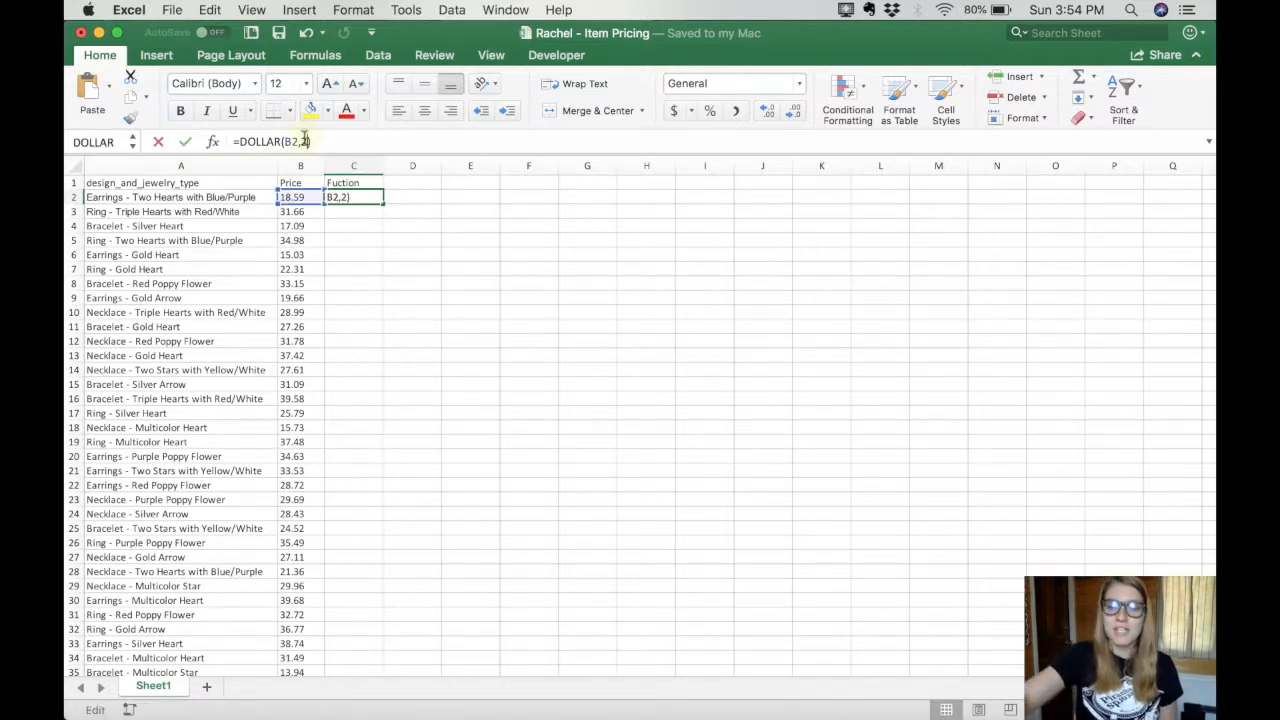
key(BackSpace)
text(4)
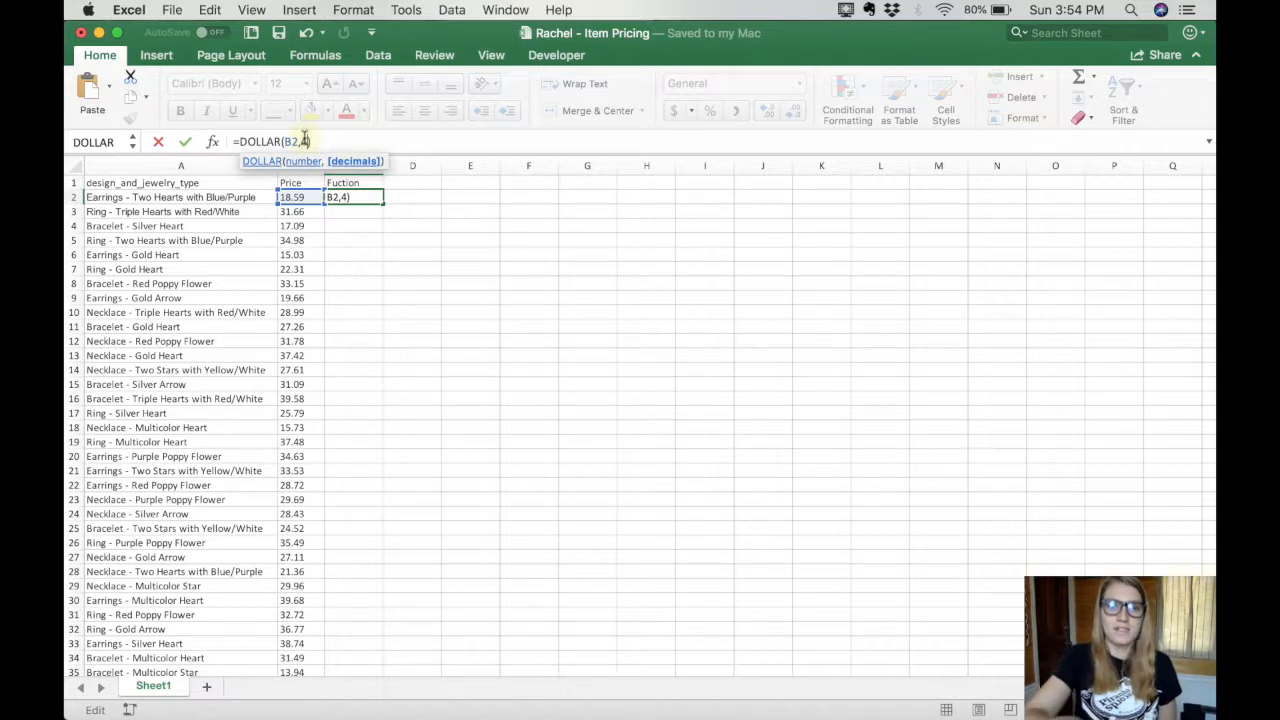
key(Return)
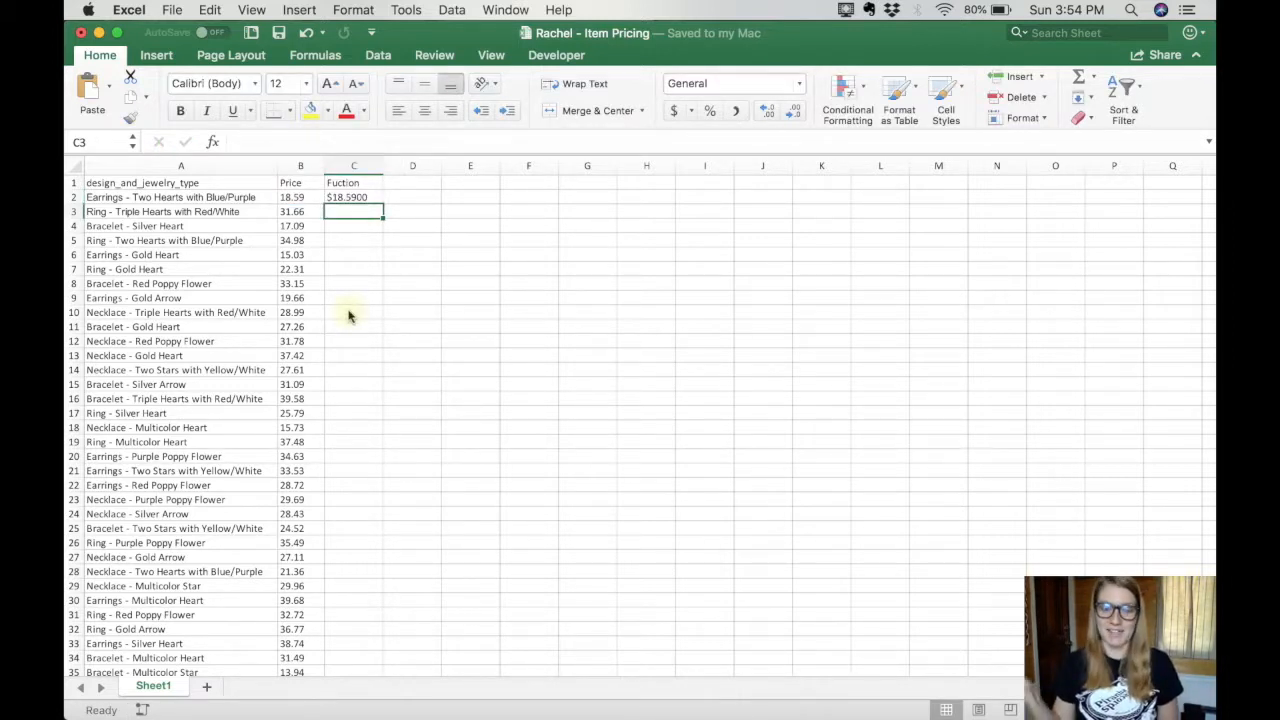
Set the decimals argument of the DOLLAR formula in C2 to 0
click(349, 198)
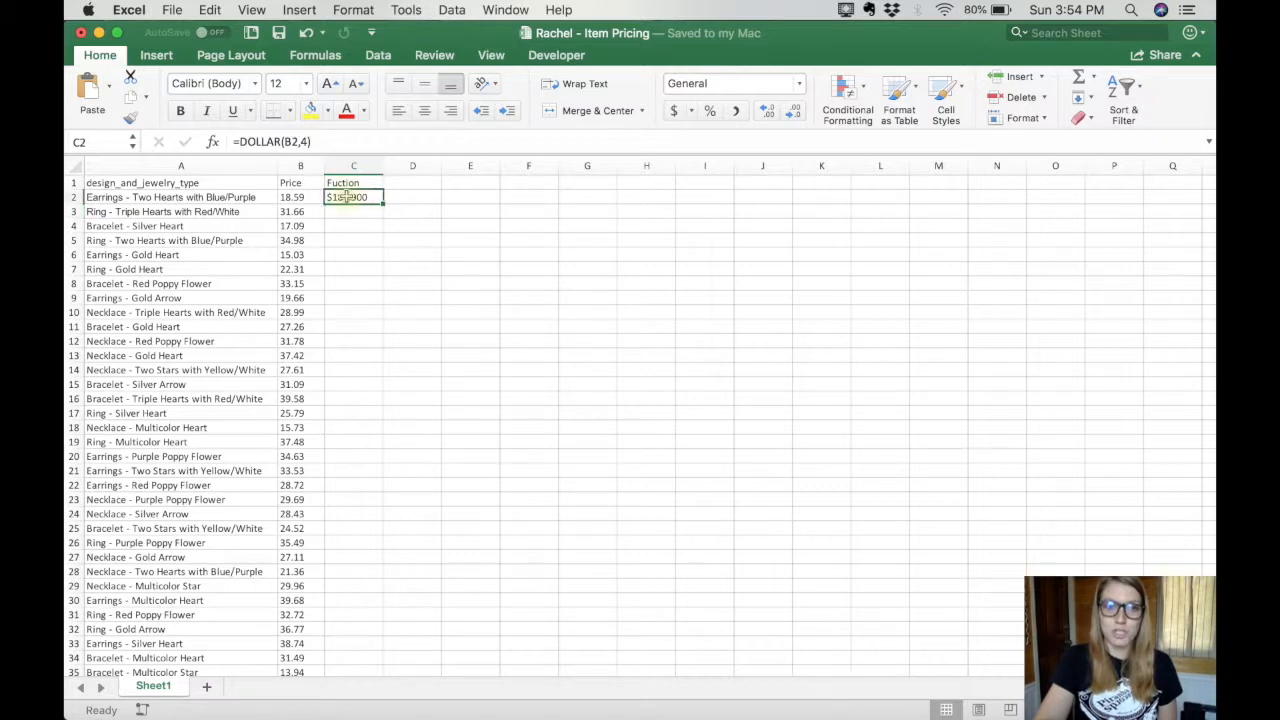
click(306, 143)
key(BackSpace)
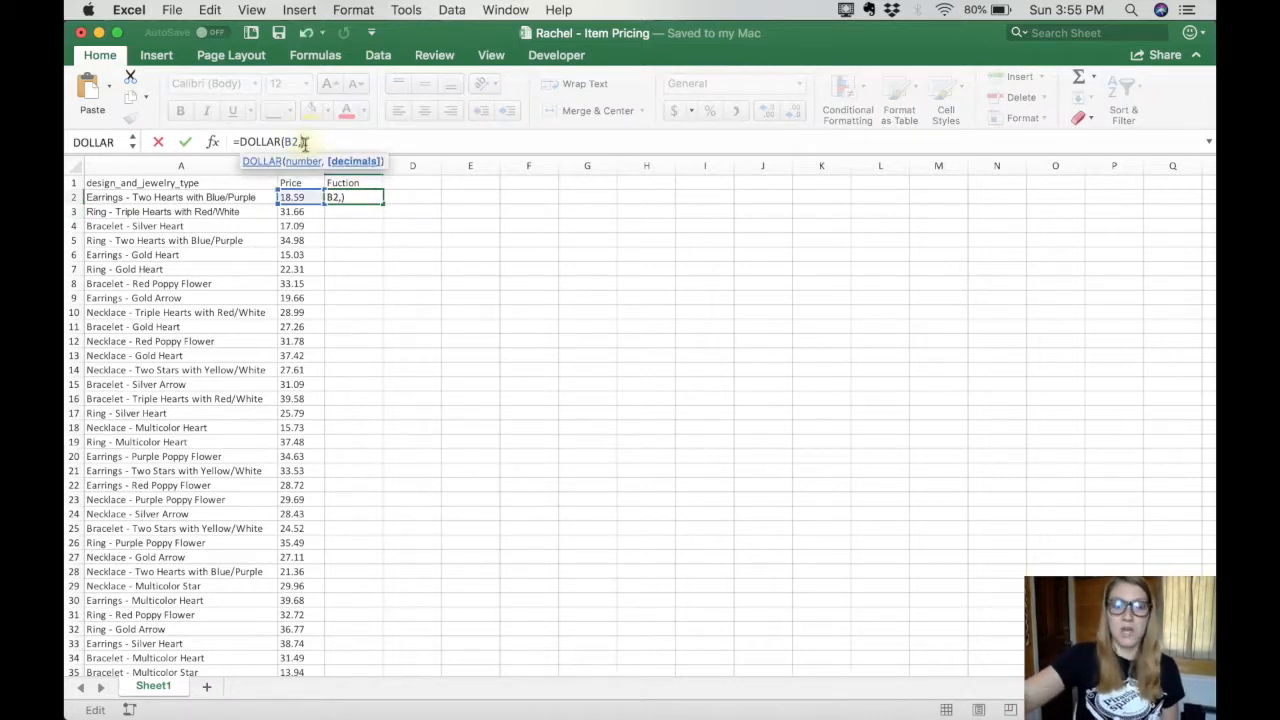
key(Return)
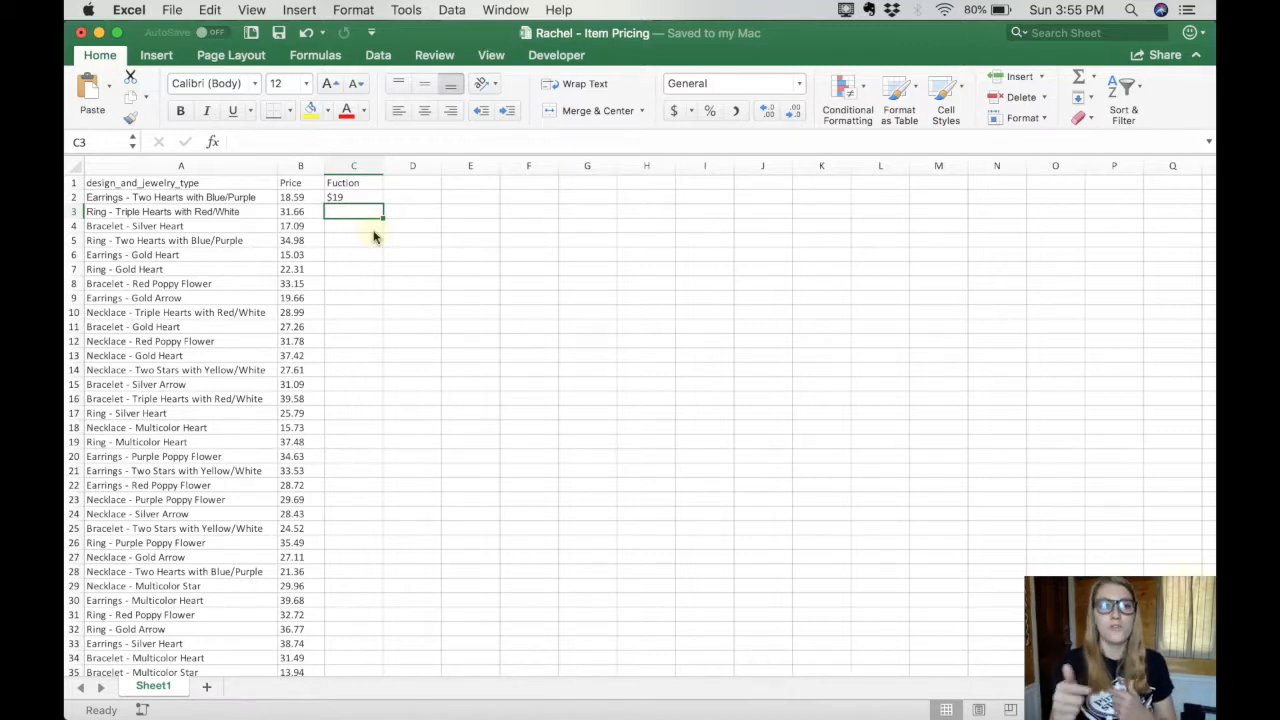
Compare with the original prices in column B and fill the zero-decimal DOLLAR formula from C2 down to C23
click(299, 198)
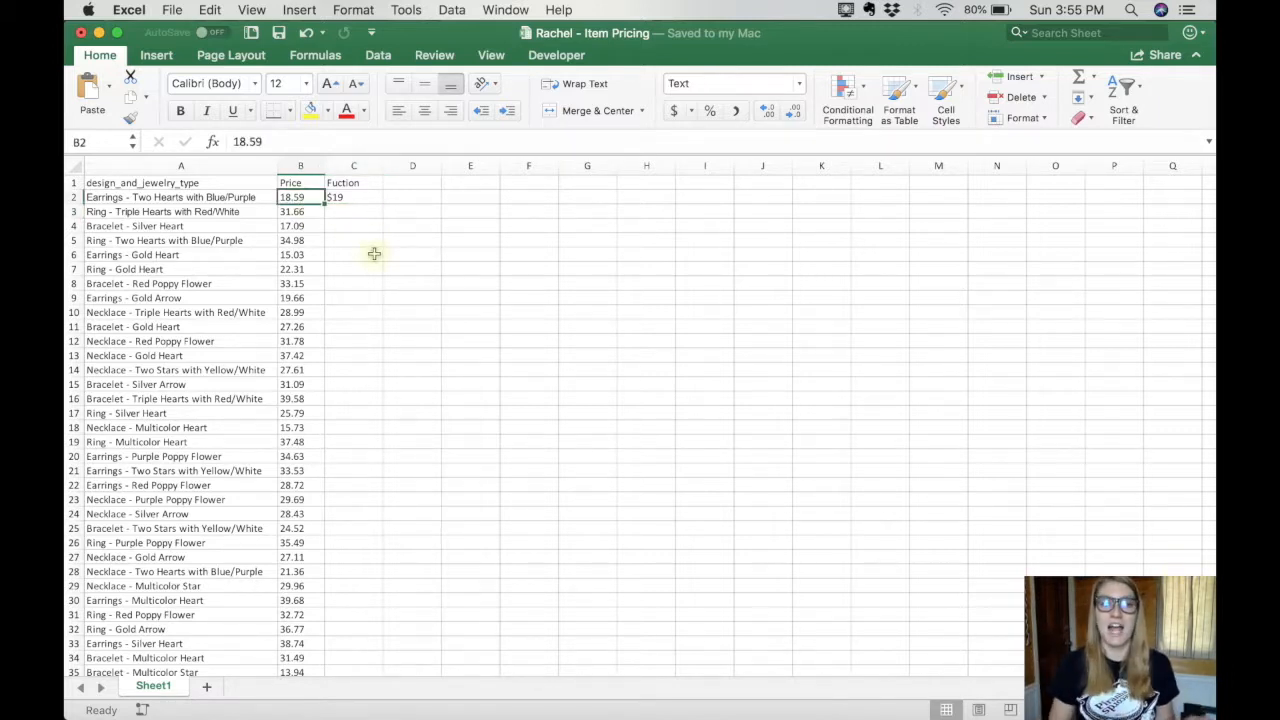
click(291, 226)
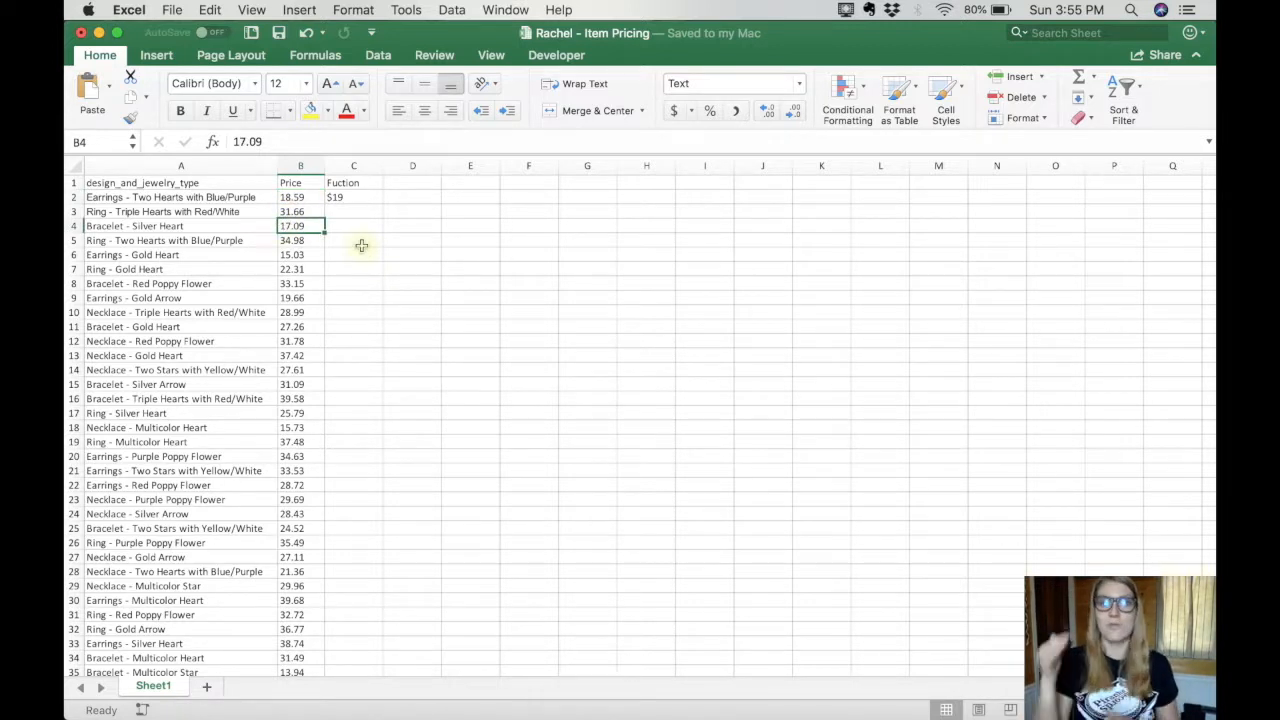
click(358, 199)
drag(383, 204, 370, 501)
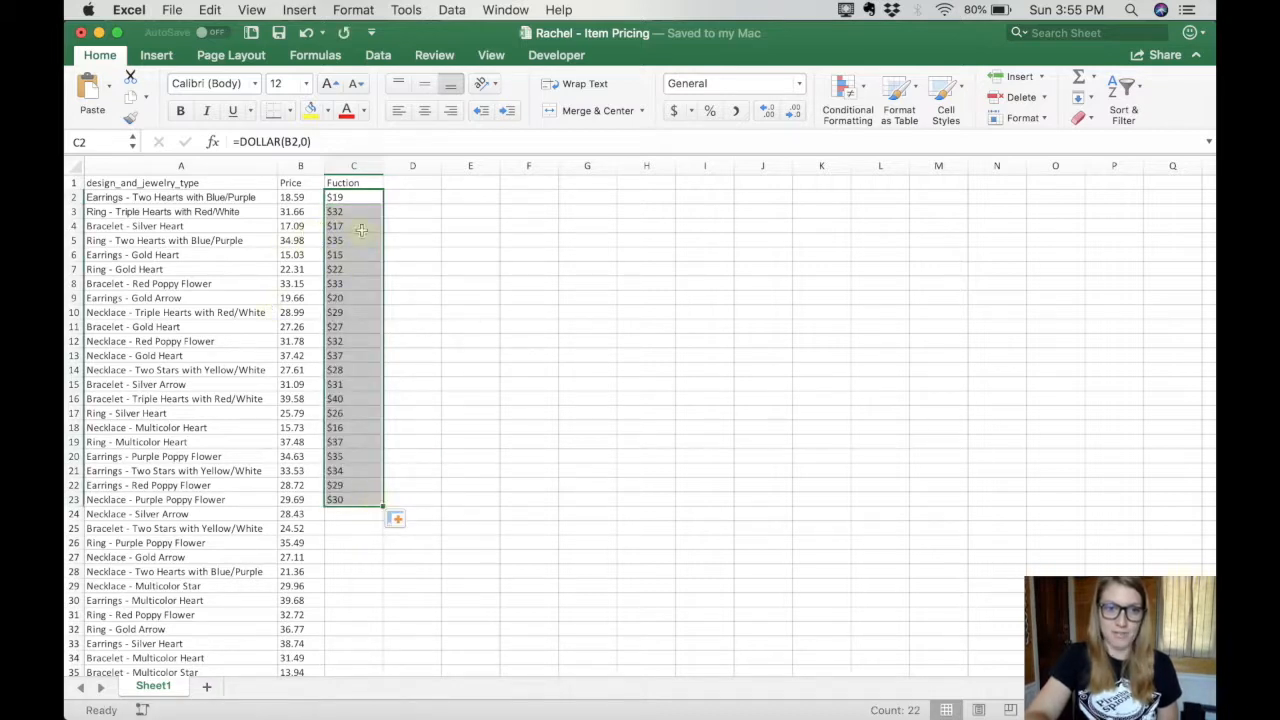
Set the decimals argument in C2 to 2 and fill the formula down column C for all items
click(345, 198)
click(303, 141)
key(BackSpace)
text(3)
key(BackSpace)
text(2)
key(Return)
click(368, 196)
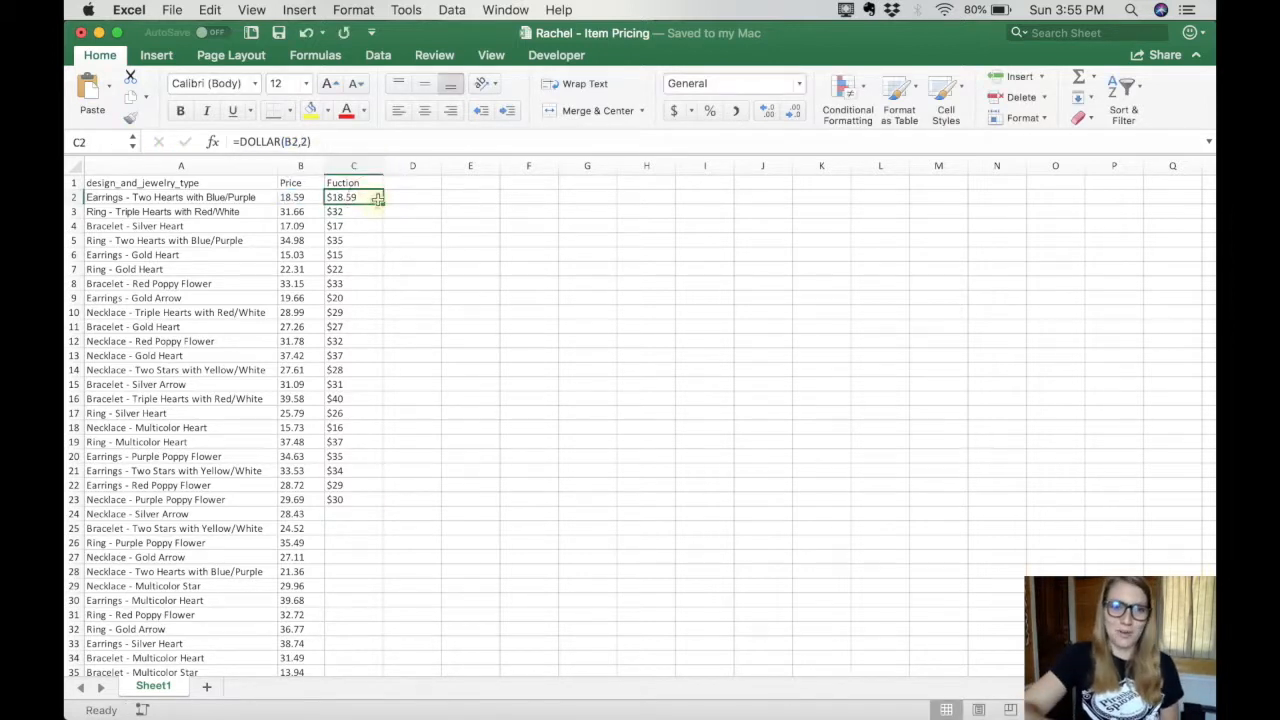
double_click(383, 204)
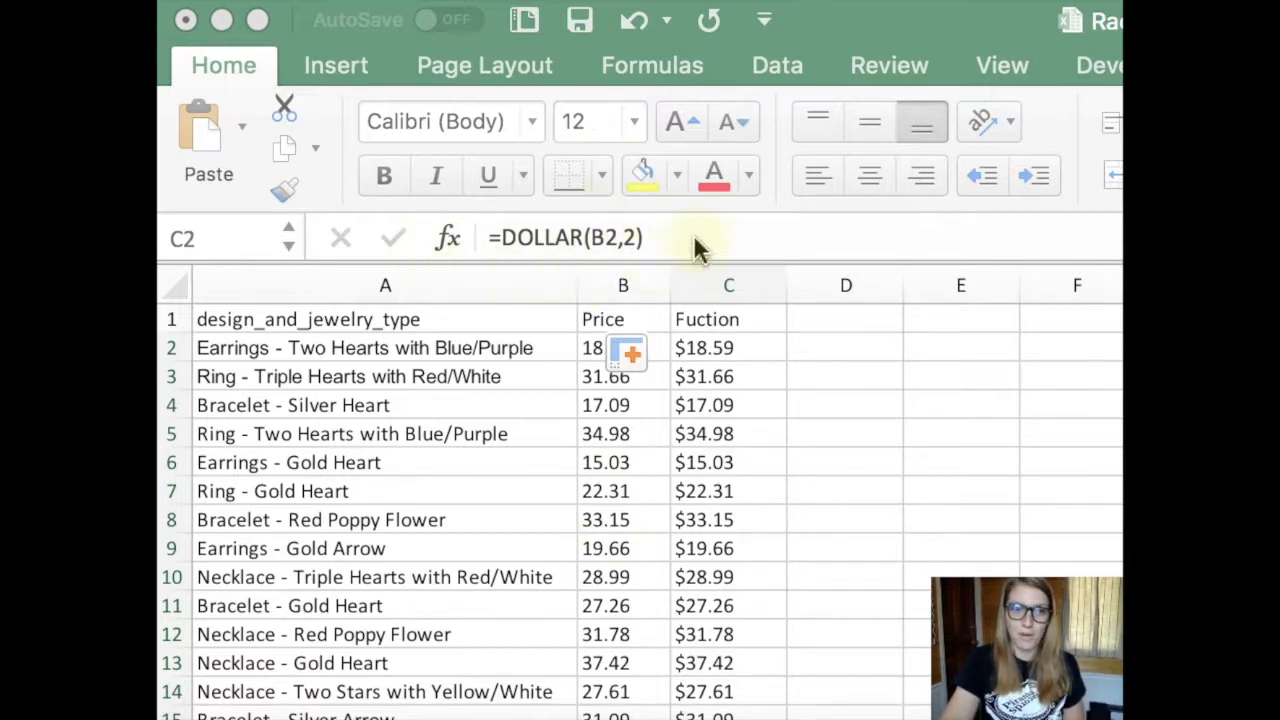
Examine the DOLLAR formulas in C2 through C4 to see which price cell each one references
click(695, 240)
drag(760, 350, 749, 351)
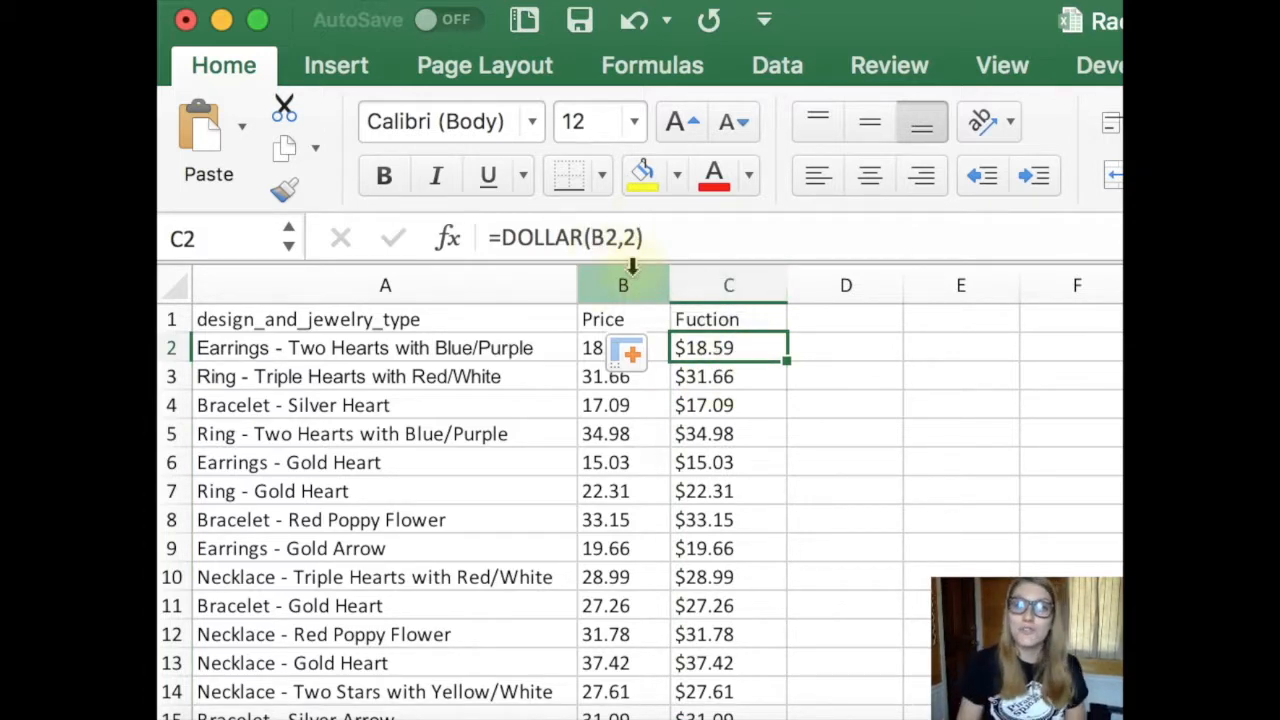
click(706, 385)
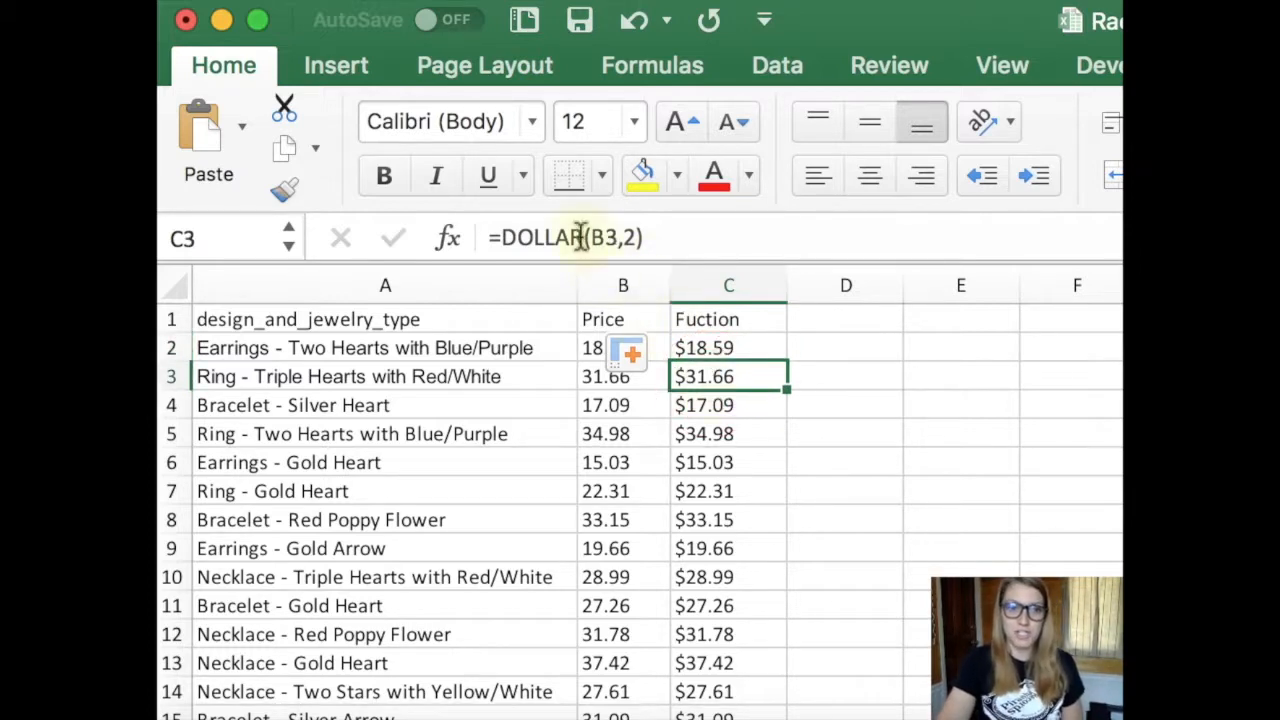
click(689, 406)
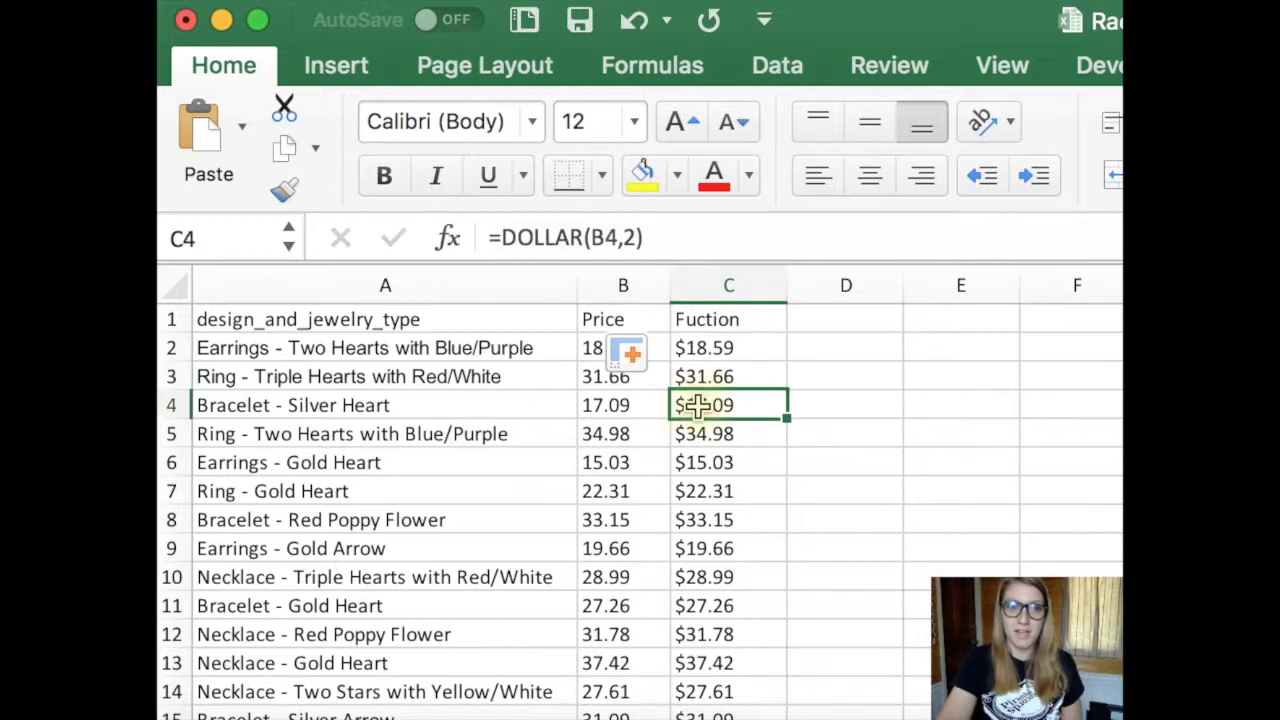
click(170, 405)
click(168, 376)
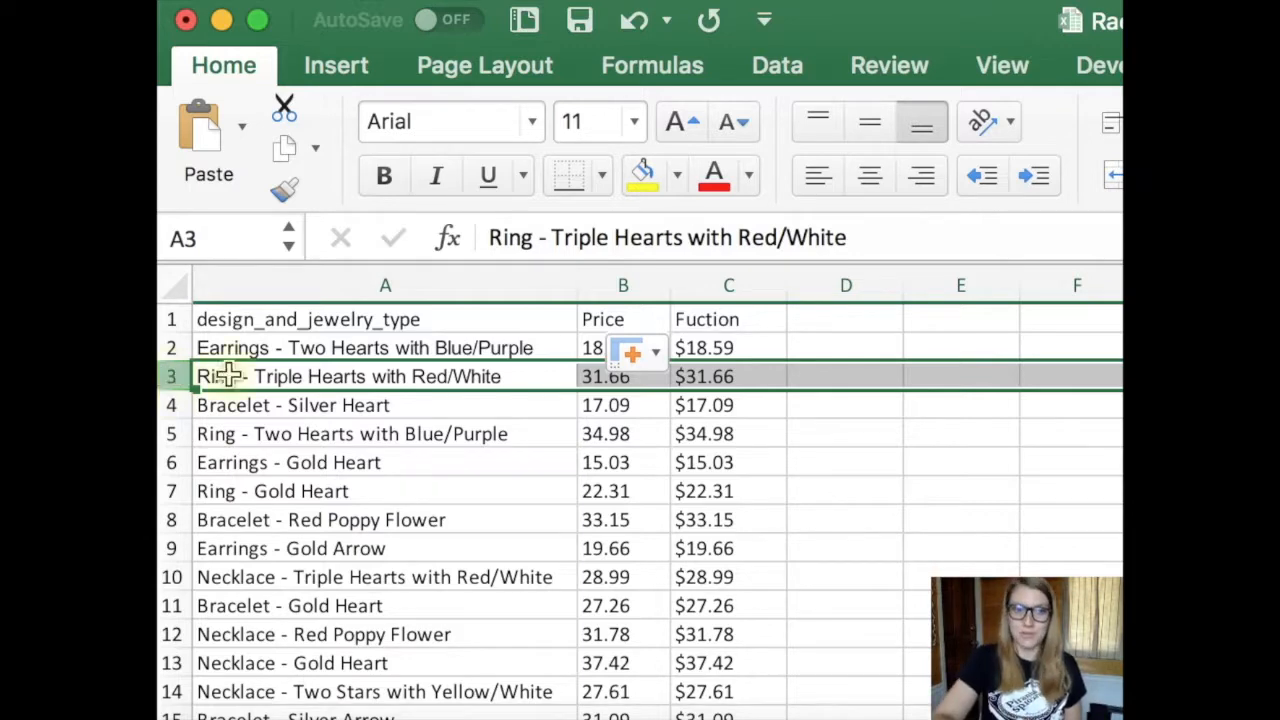
click(704, 348)
Copy column C and paste it over itself as values only, replacing the formulas
click(722, 283)
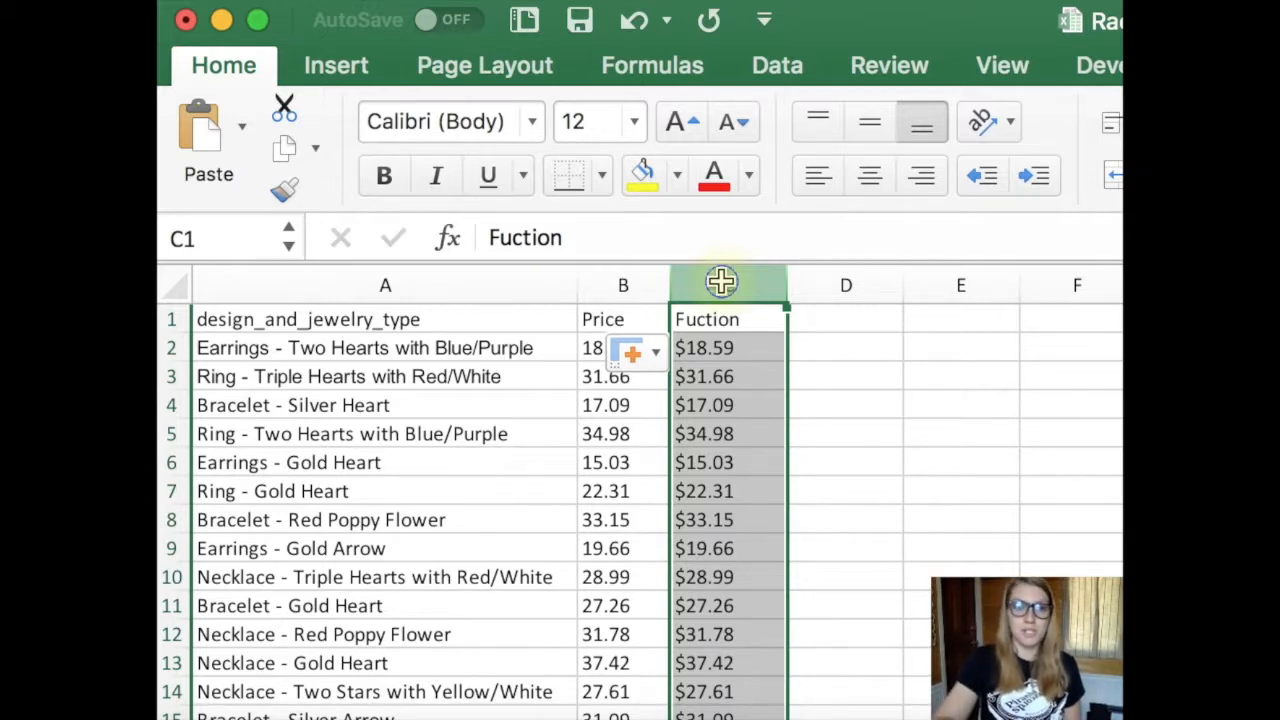
right_click(722, 283)
click(768, 331)
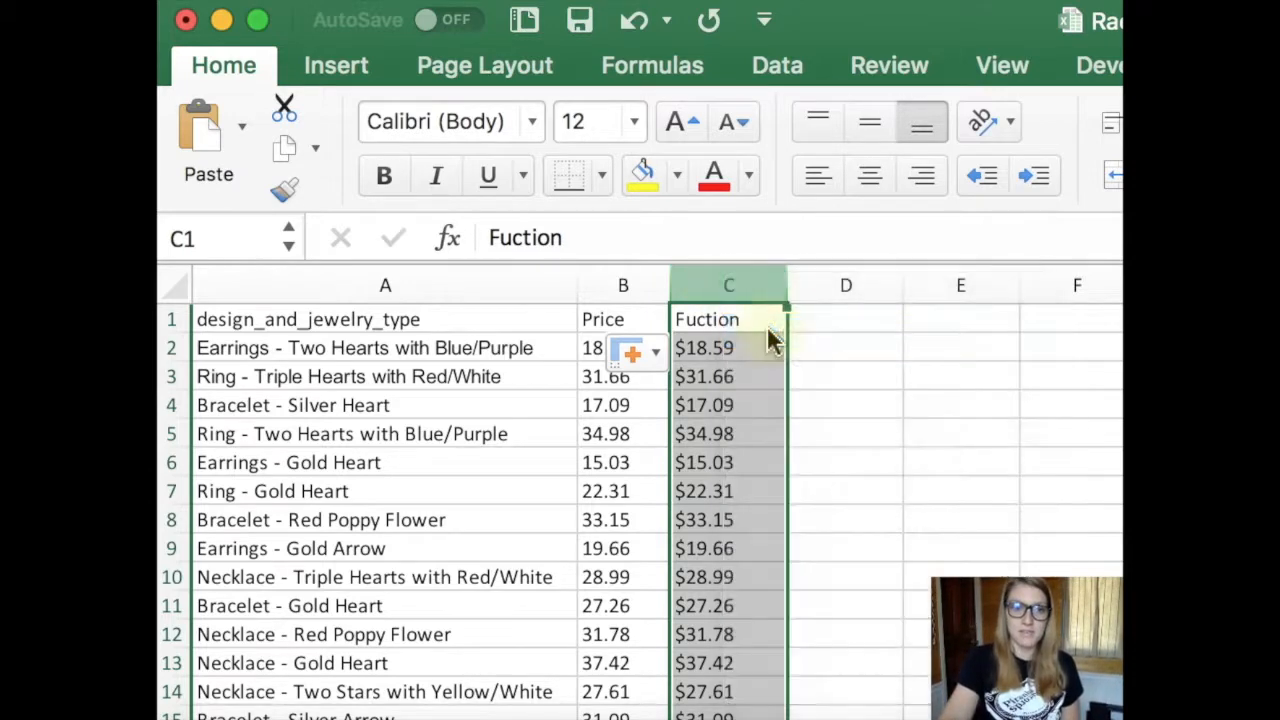
right_click(724, 282)
click(812, 370)
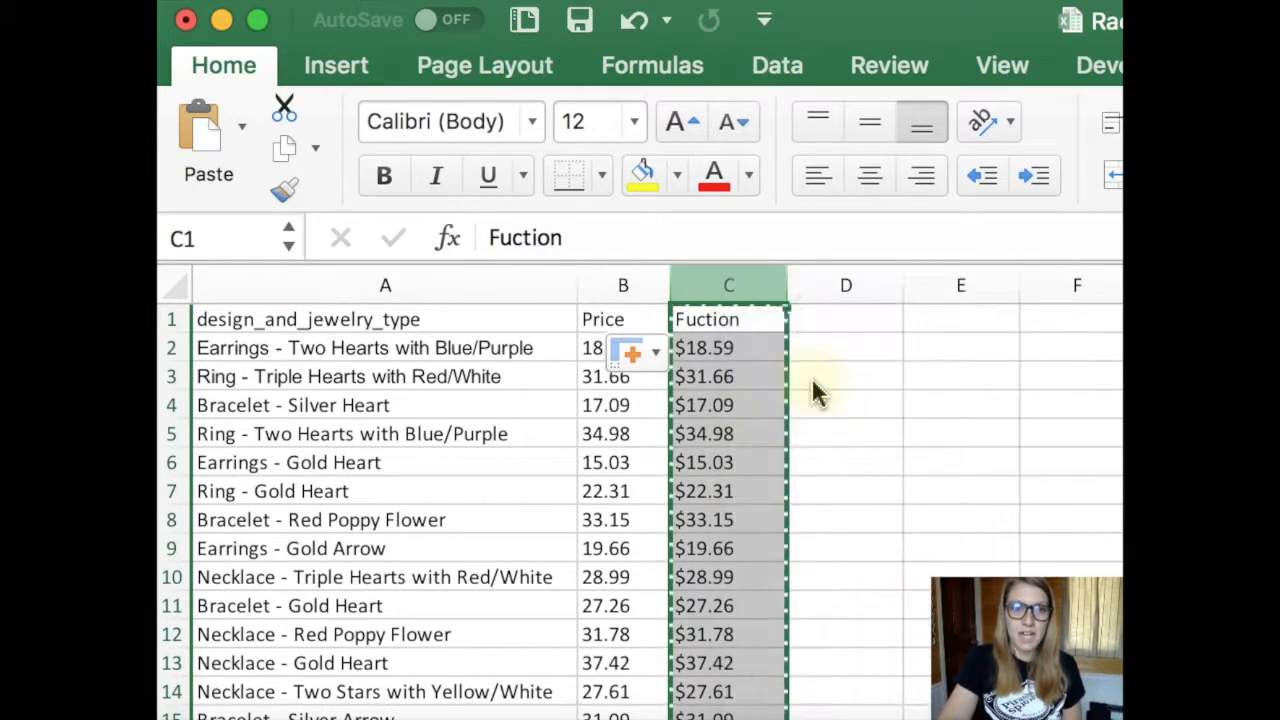
click(768, 336)
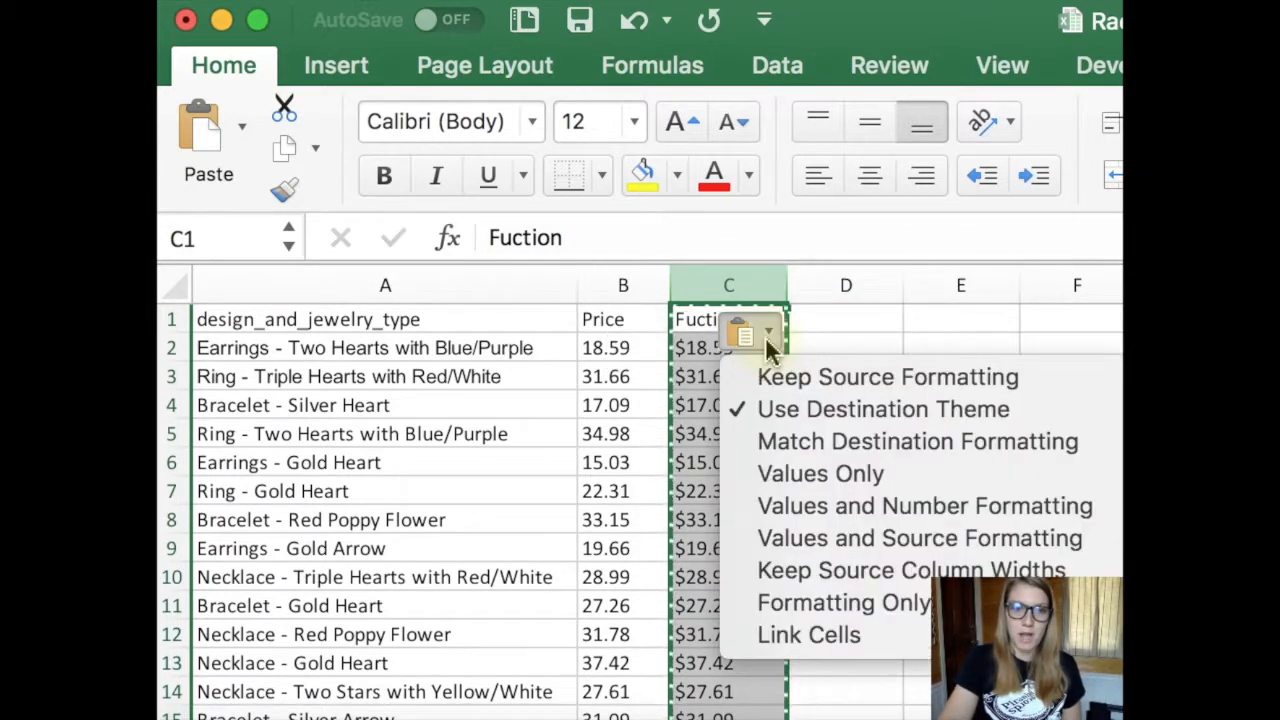
click(838, 478)
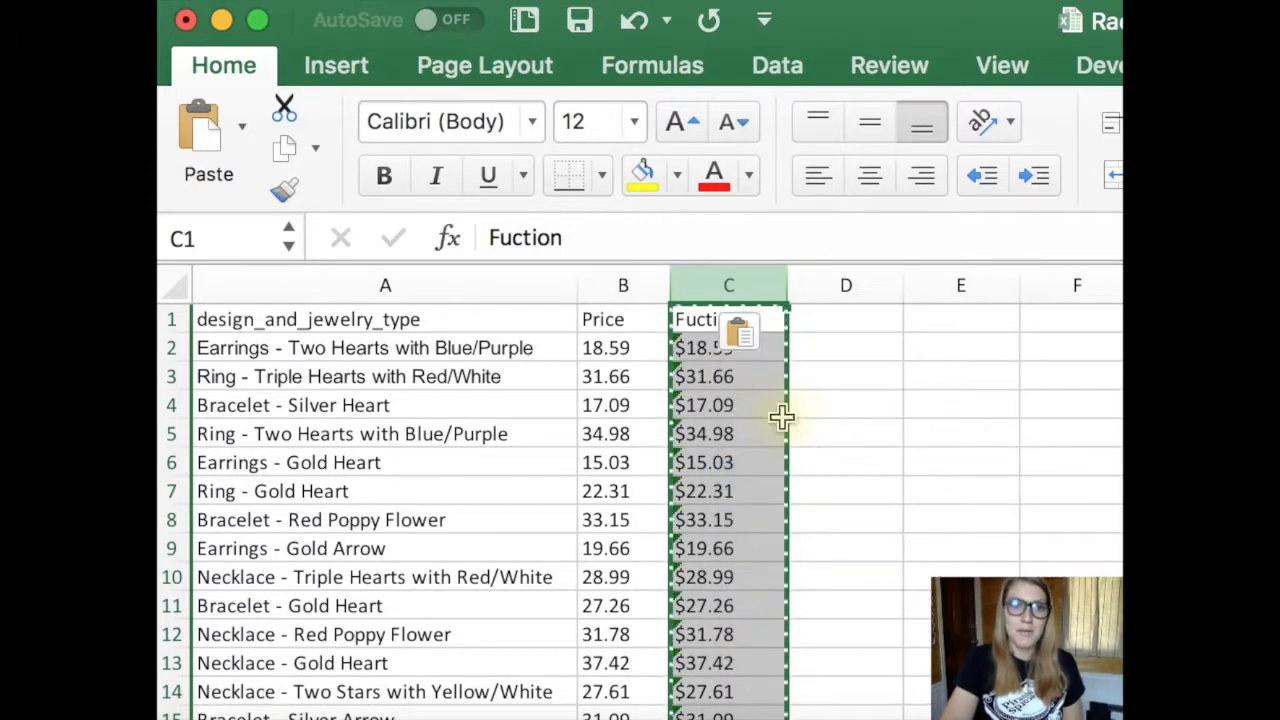
Inspect the contents of cells C2 through C5 to check whether they hold plain values instead of formulas
click(727, 406)
click(720, 348)
click(712, 374)
click(713, 428)
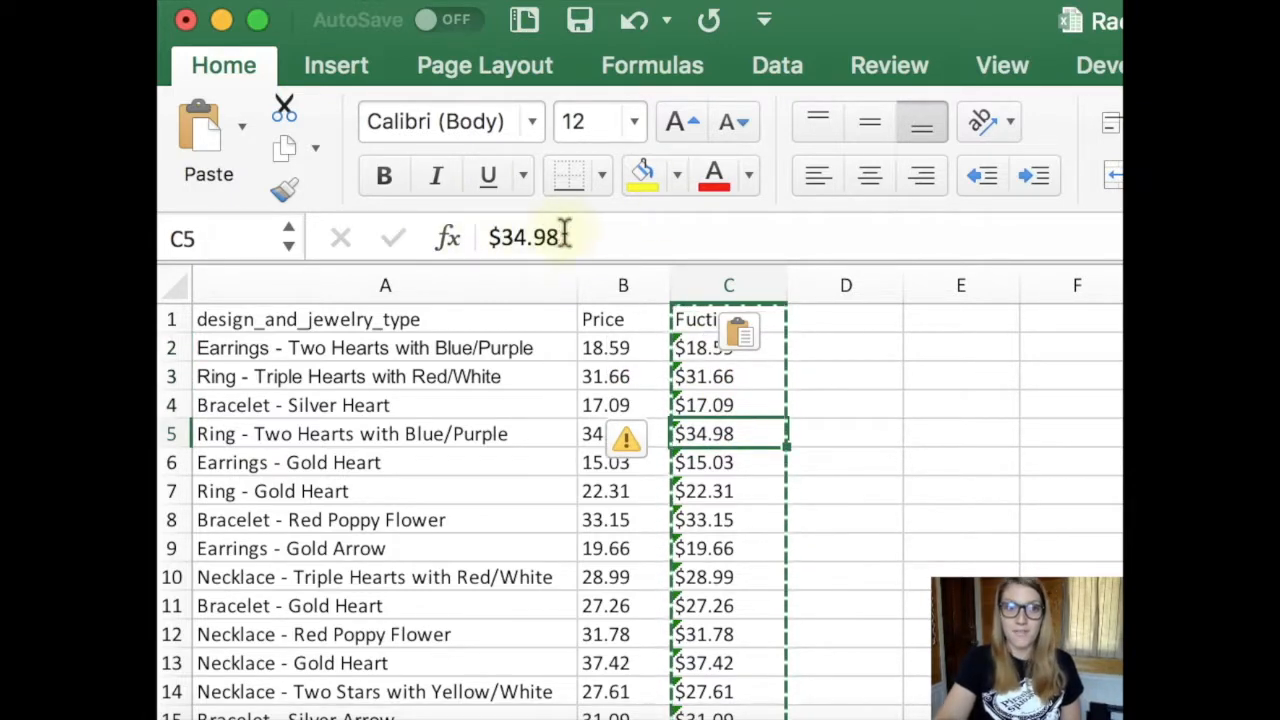
drag(560, 229, 423, 240)
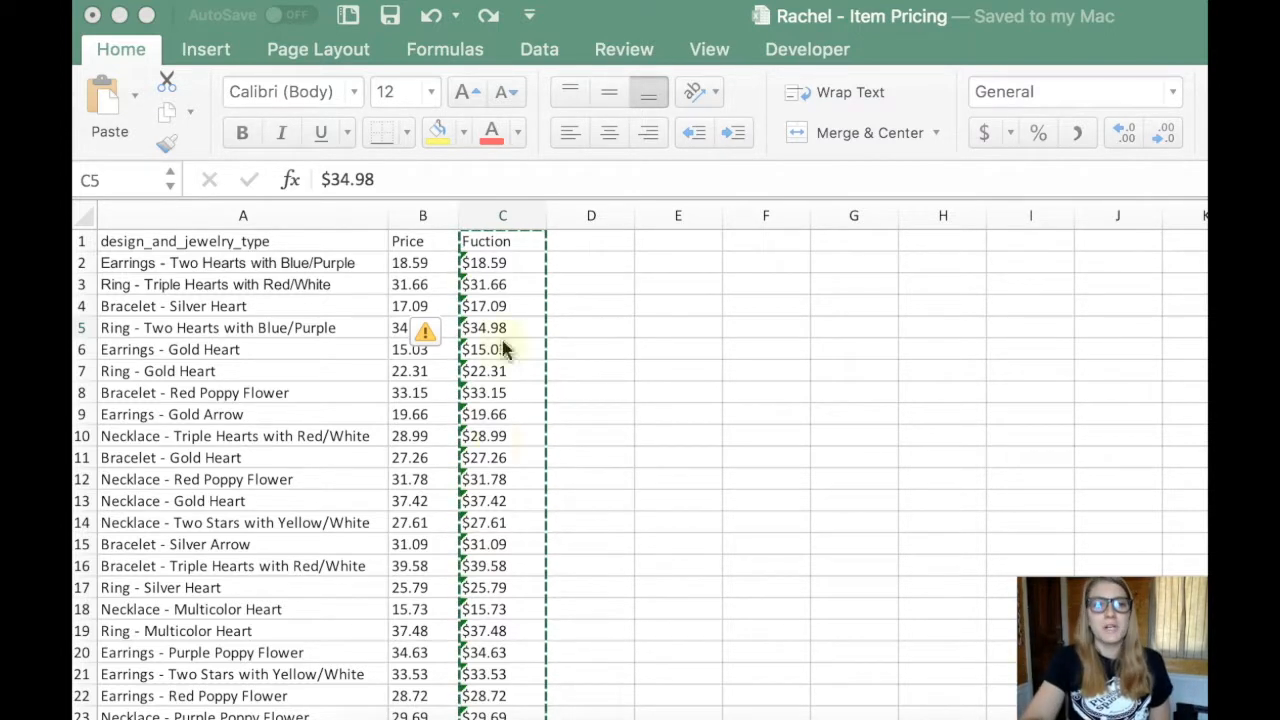
Format the Price column (B) as Currency
click(431, 217)
click(423, 216)
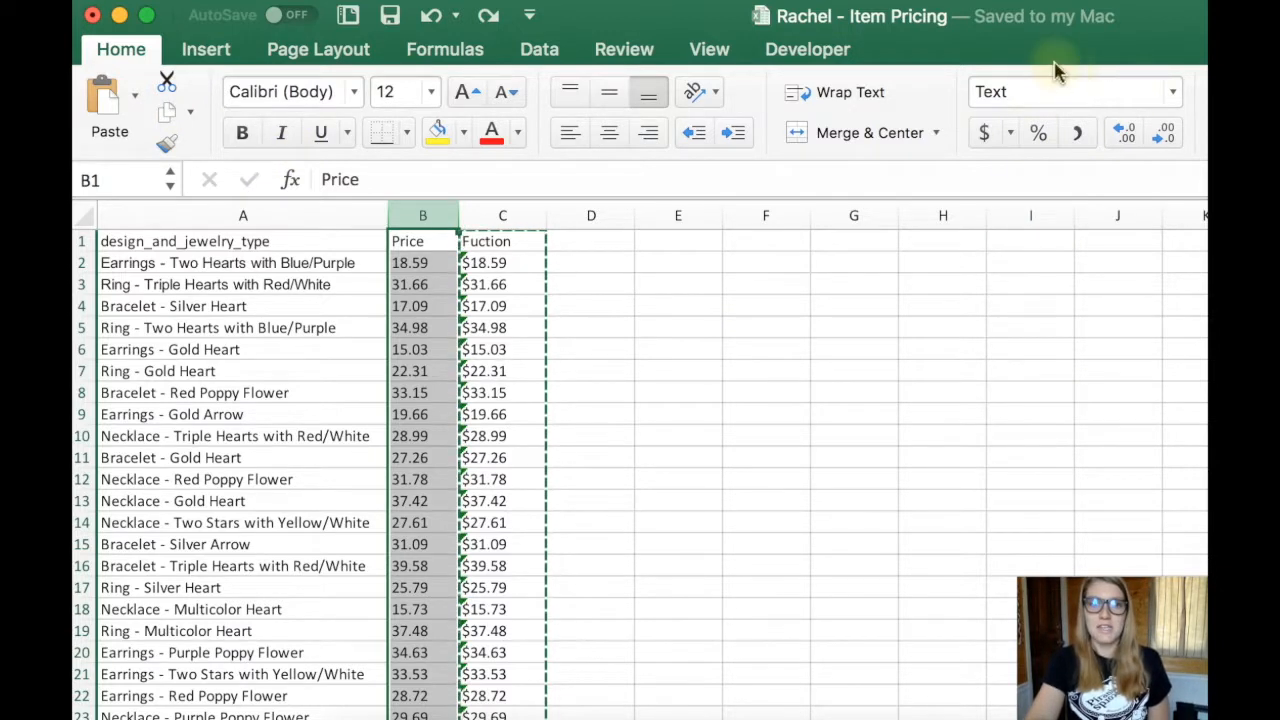
click(1172, 95)
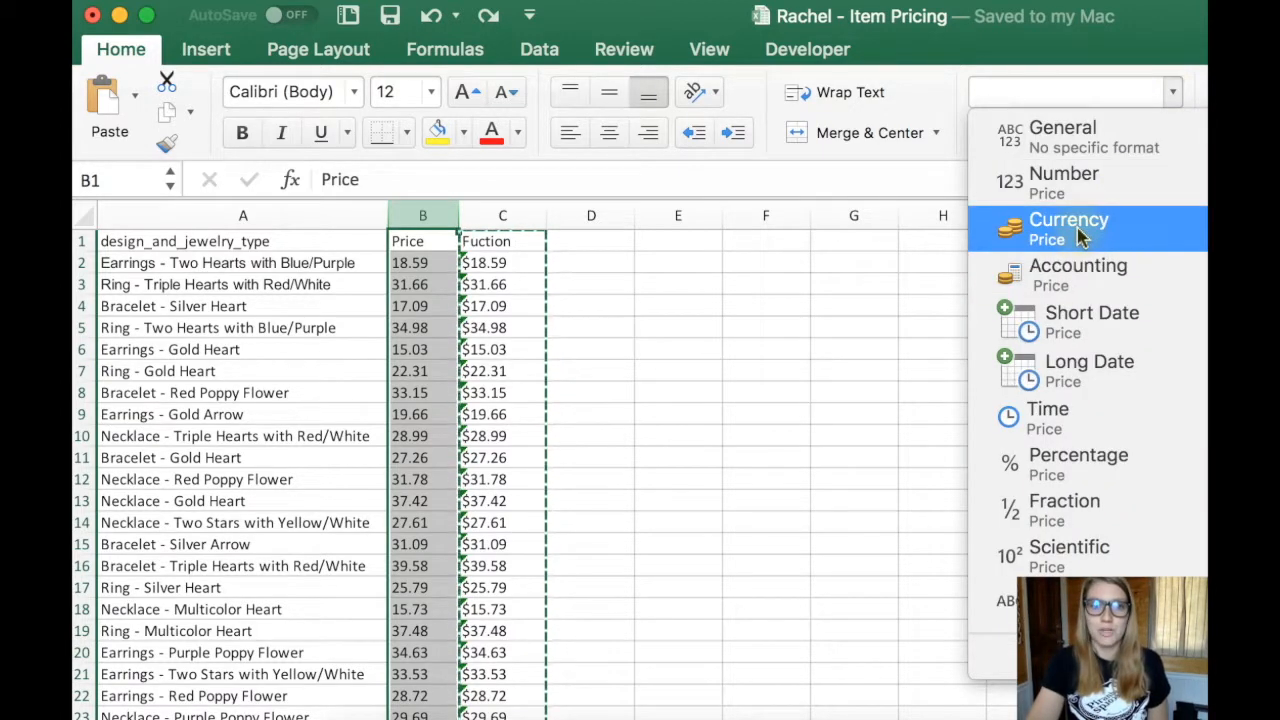
click(1050, 248)
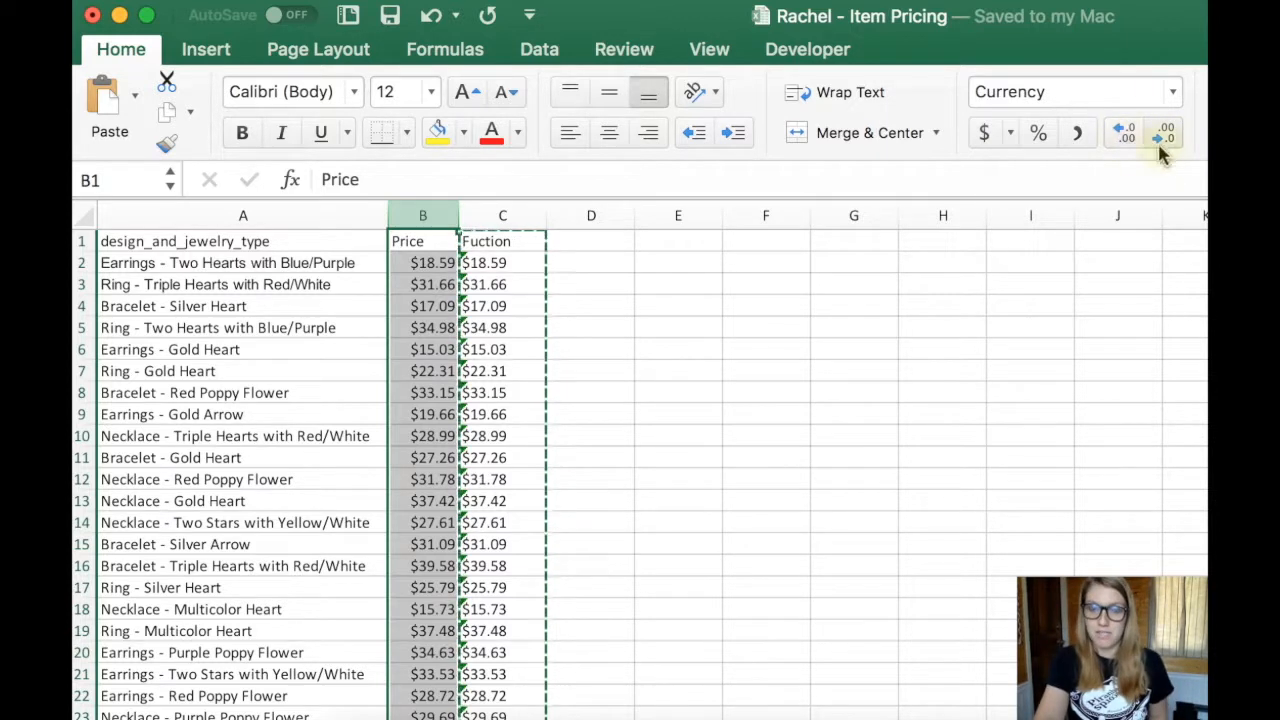
Try the Price column with four decimal places and with none, and restore two decimal places
click(1125, 140)
click(1125, 140)
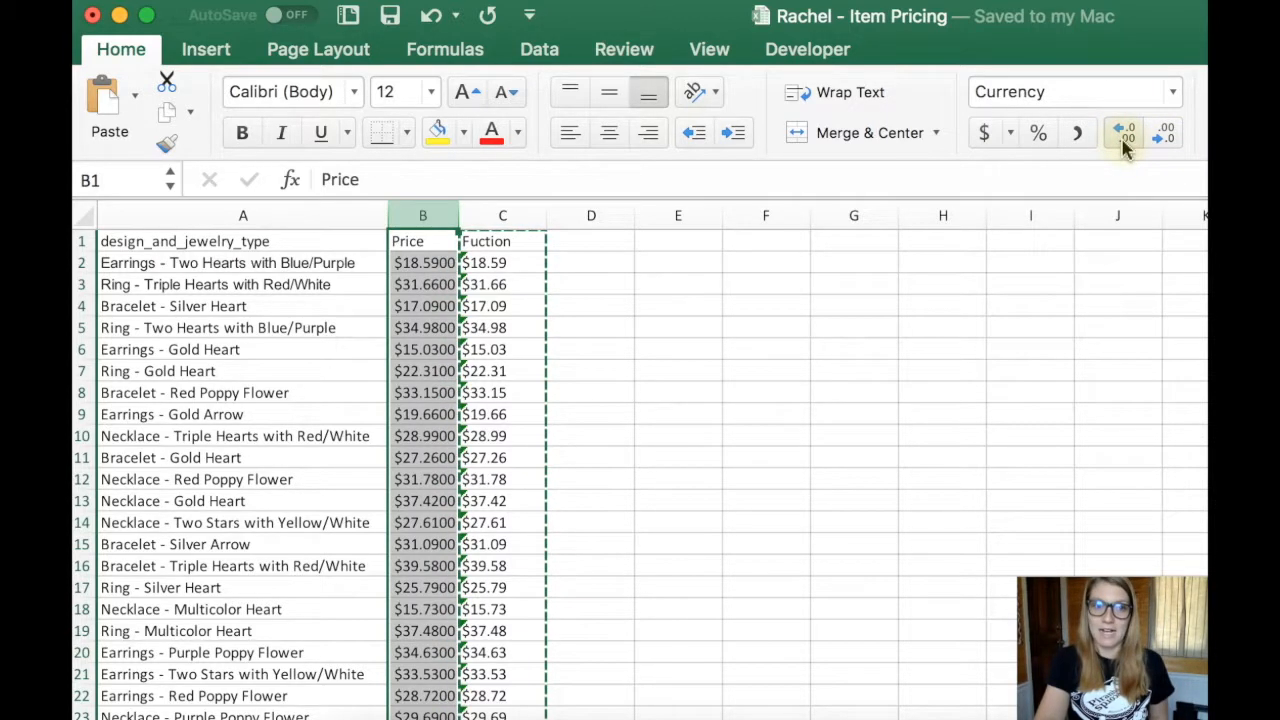
click(1168, 140)
click(1168, 140)
click(1166, 133)
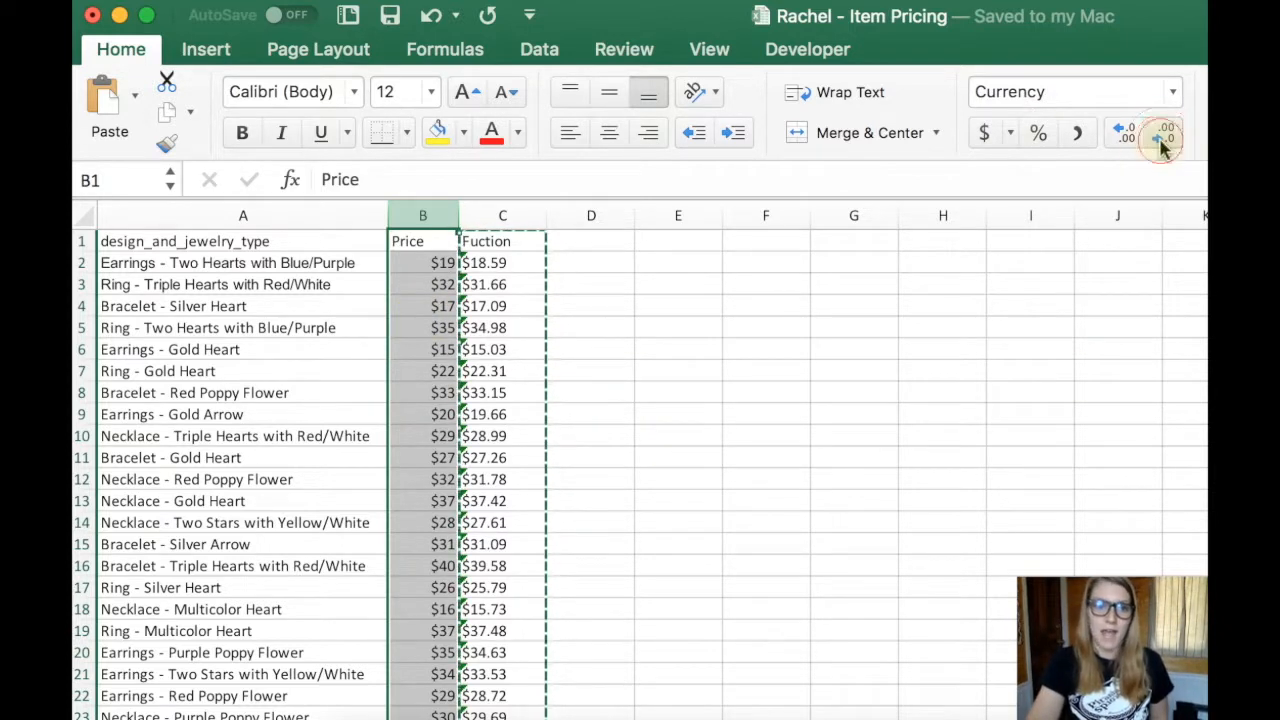
click(1124, 132)
click(1124, 132)
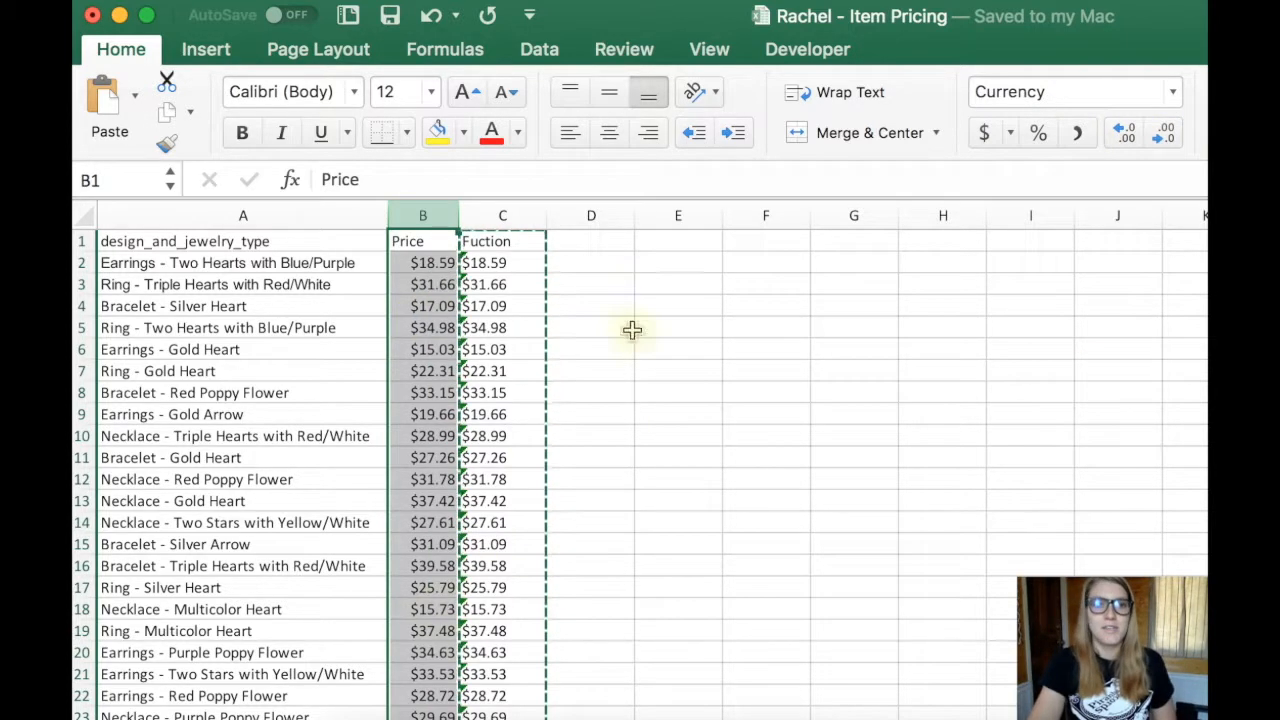
Select the empty cell F3 and show the number formats available for it
click(741, 283)
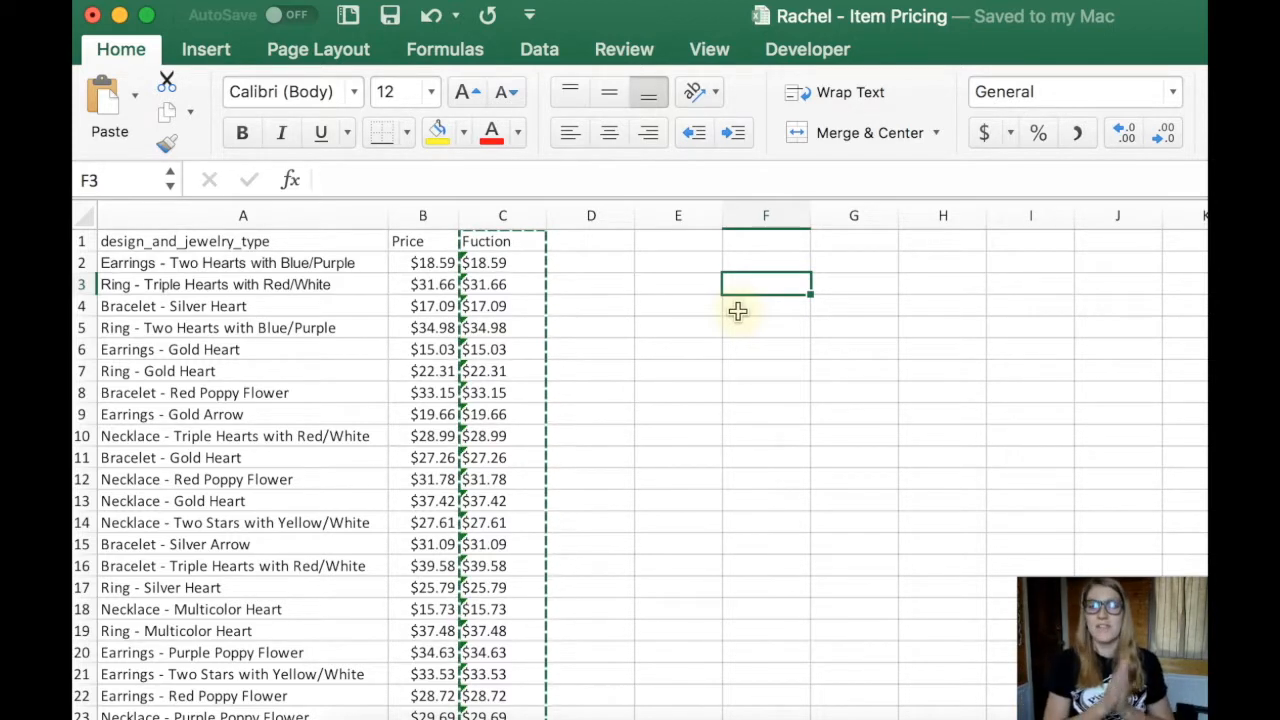
click(1172, 91)
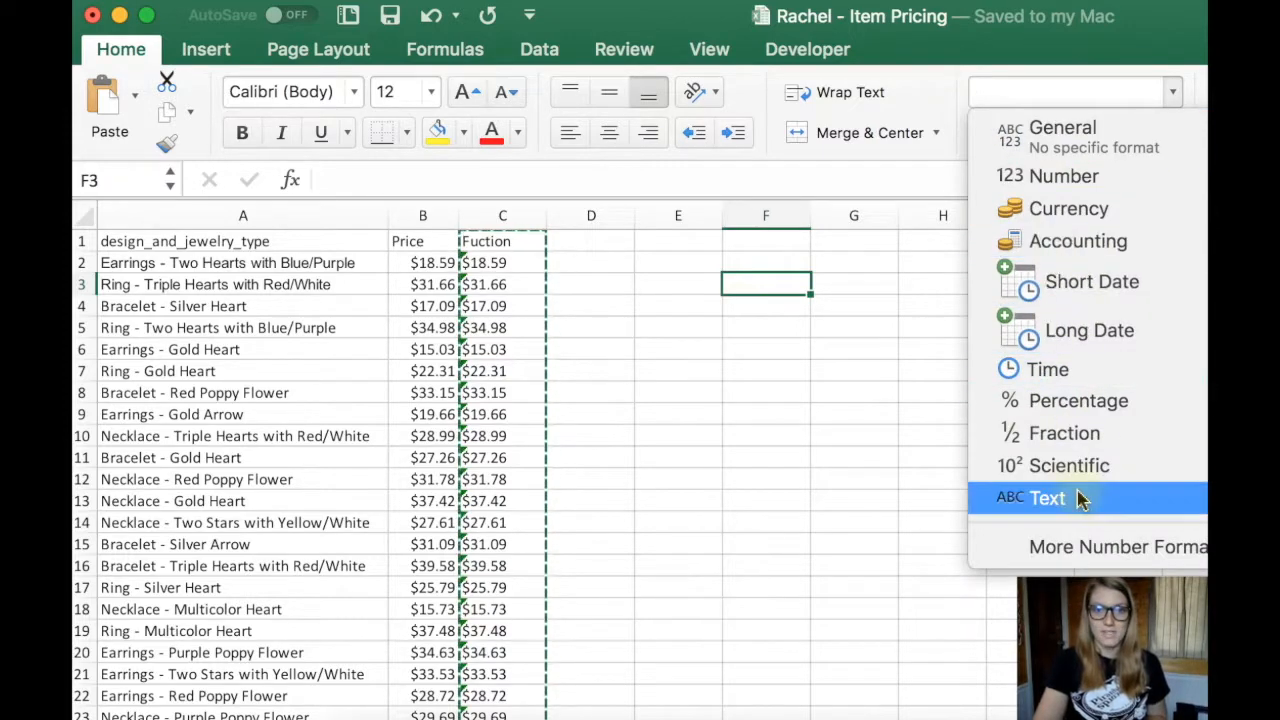